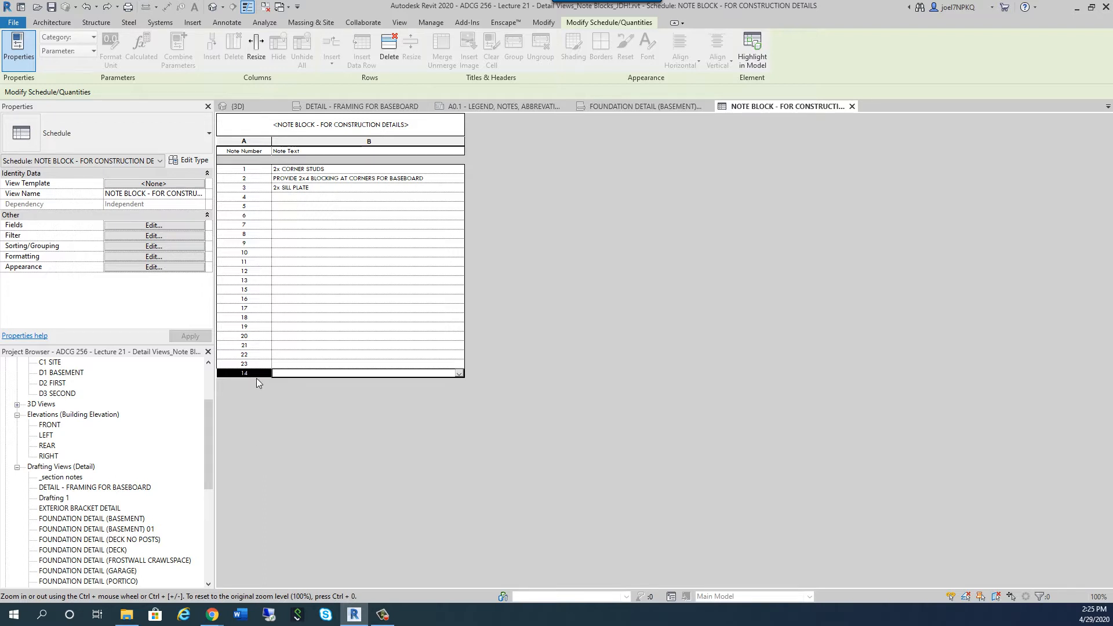
- Sort the construction details note block schedule by Note Number in ascending order
left_click(239, 374)
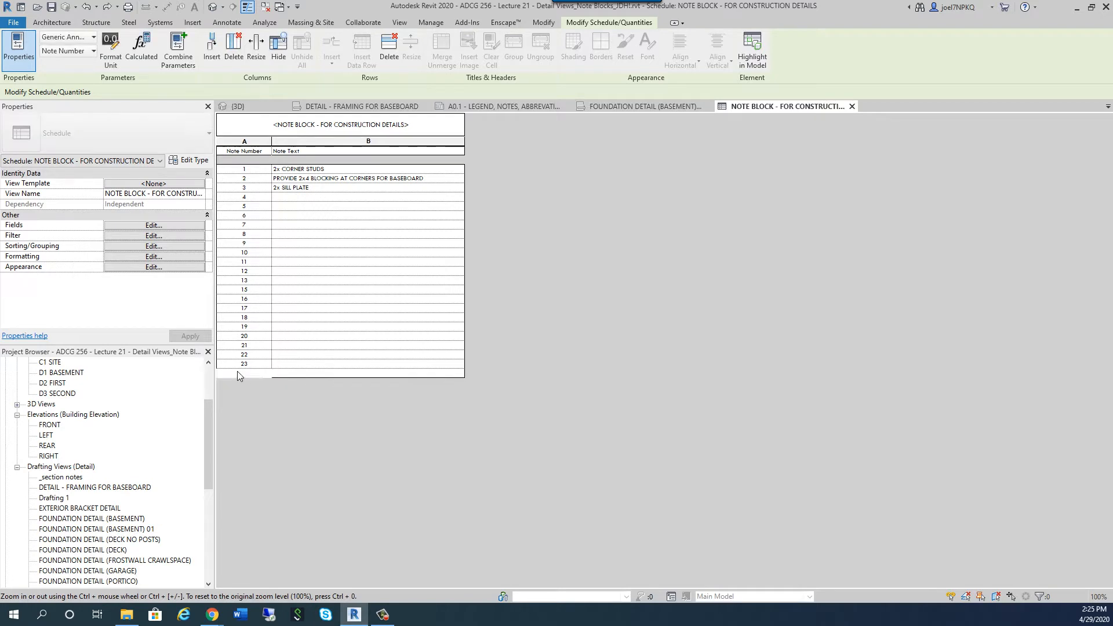
left_click_drag(258, 374, 405, 375)
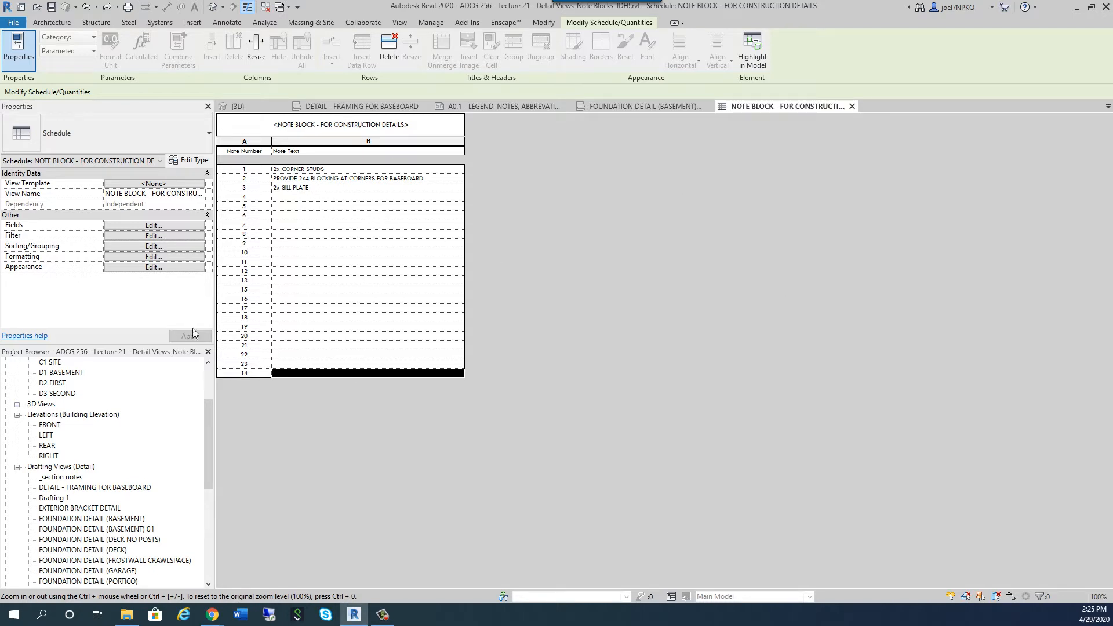
left_click(150, 227)
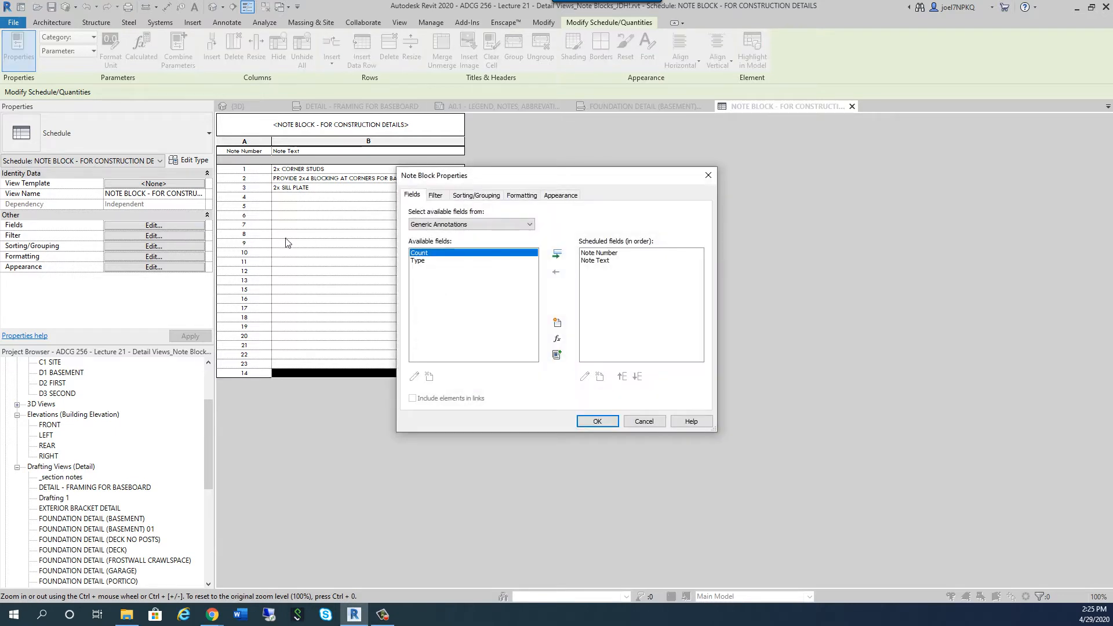
left_click(476, 196)
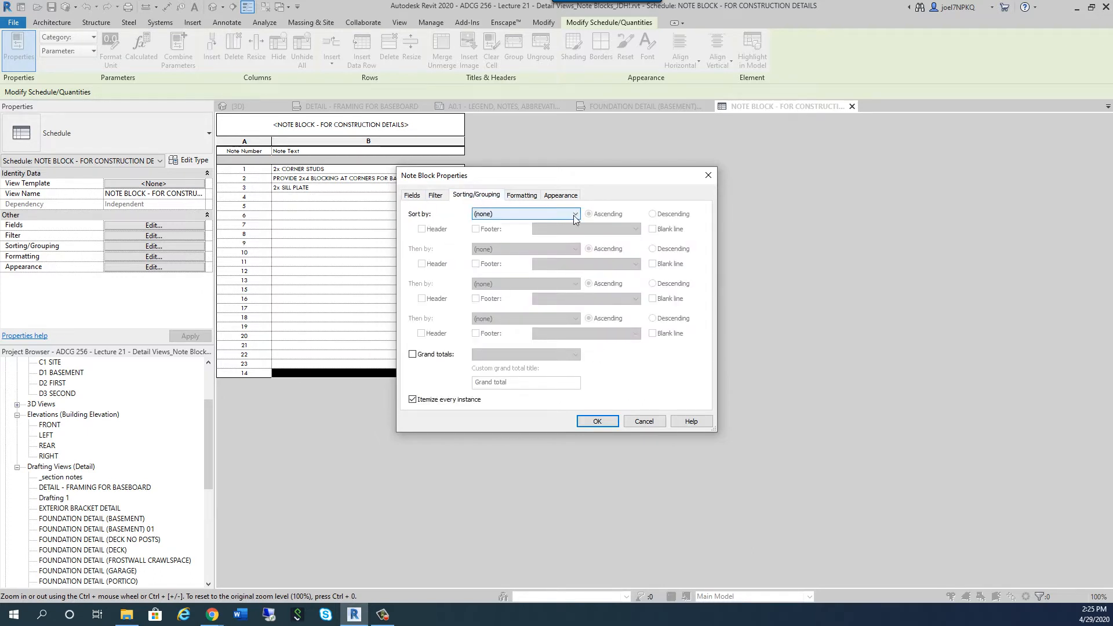
left_click(522, 214)
left_click(521, 232)
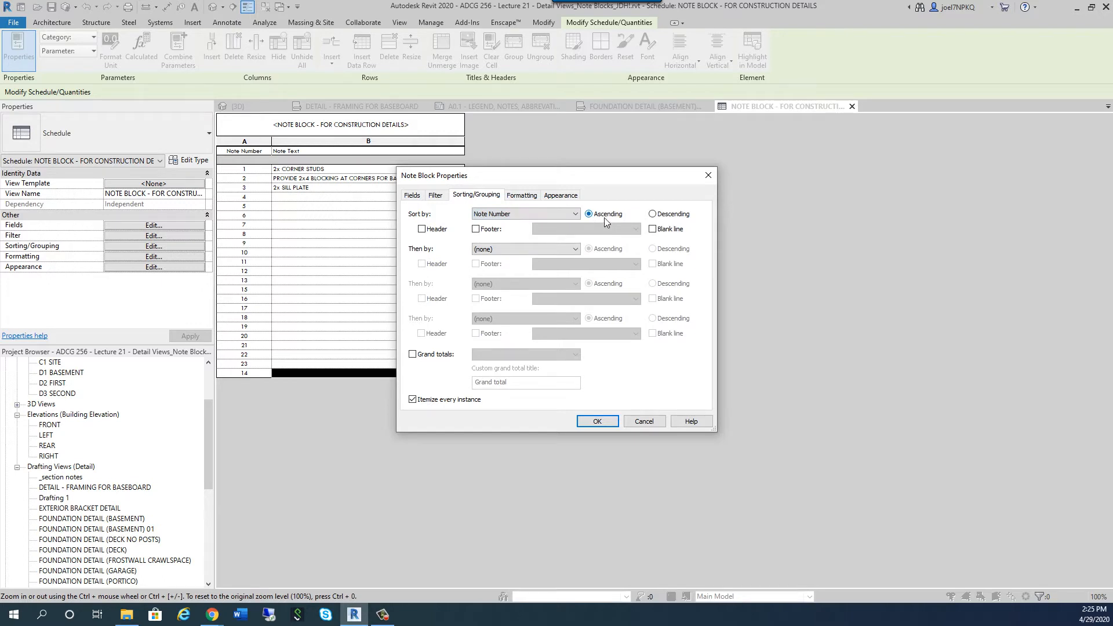
left_click(600, 420)
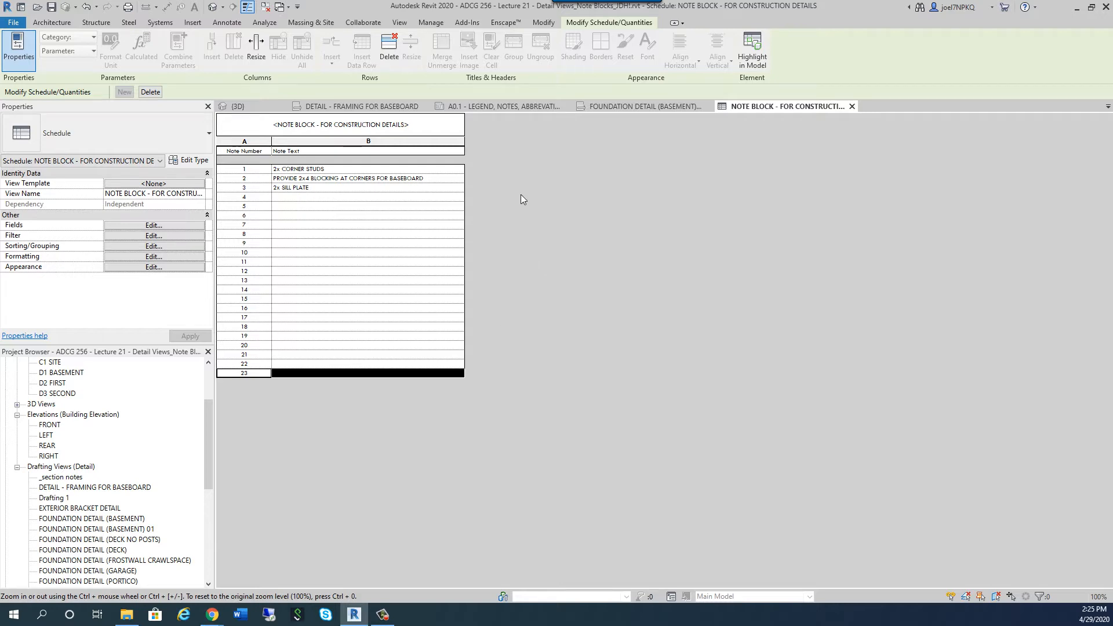
- Open the FOUNDATION DETAIL (BASEMENT) 01 drafting view and select the note 4 symbol
left_click(606, 112)
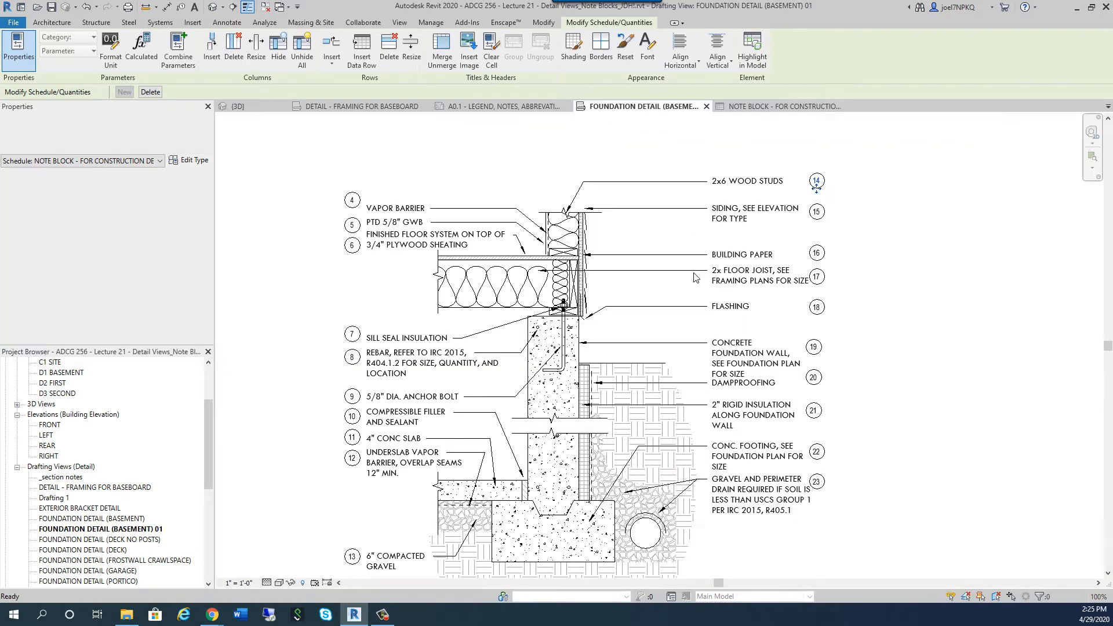
middle_click_drag(335, 157, 328, 211)
key("Return")
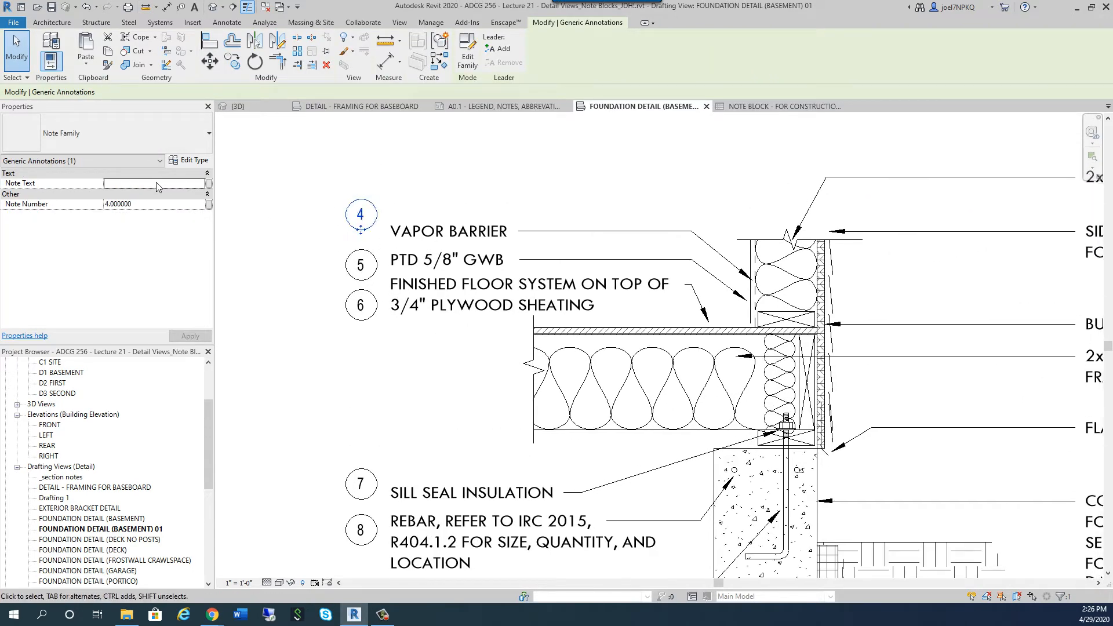
- Try to set the Note Text of the note 4 symbol to VAPOR BARRIER
left_click(157, 183)
type("VAPOR BARRIER")
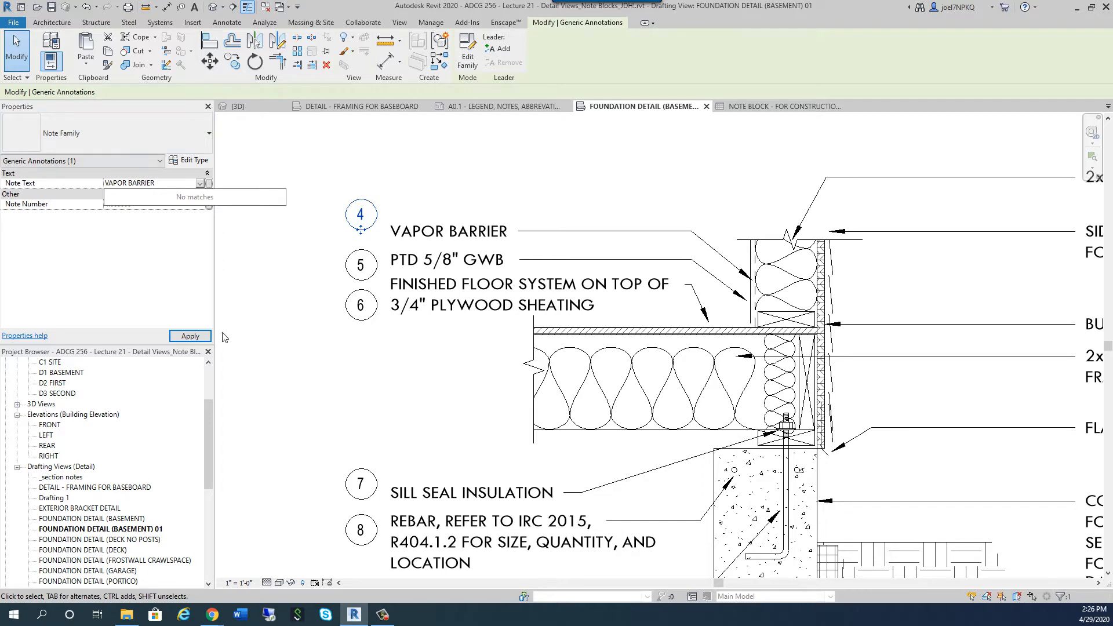
left_click(200, 336)
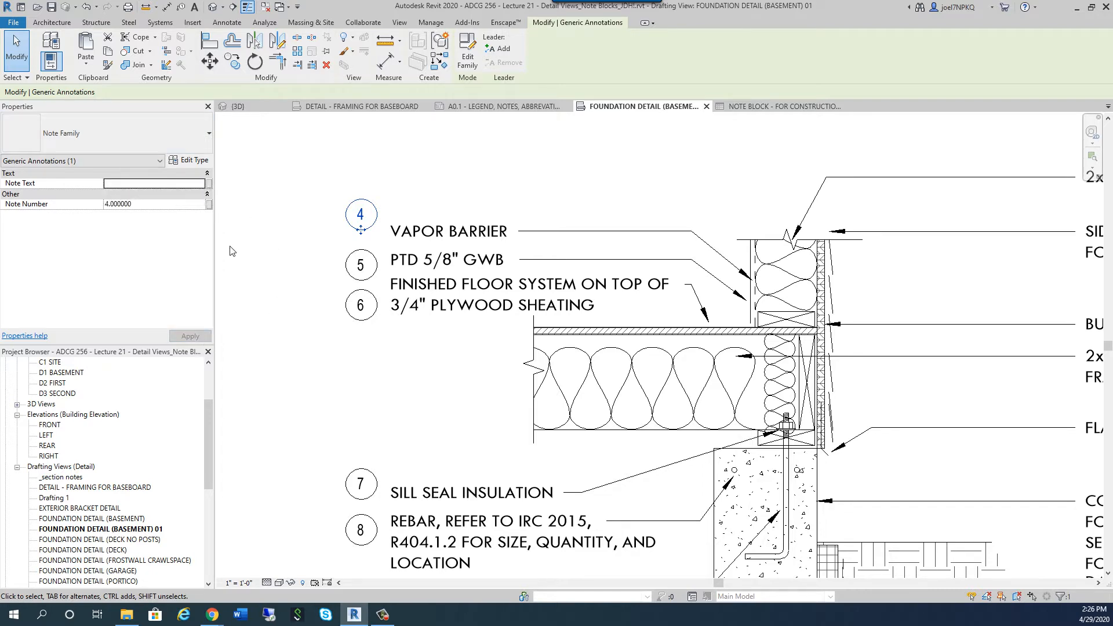
left_click(325, 210)
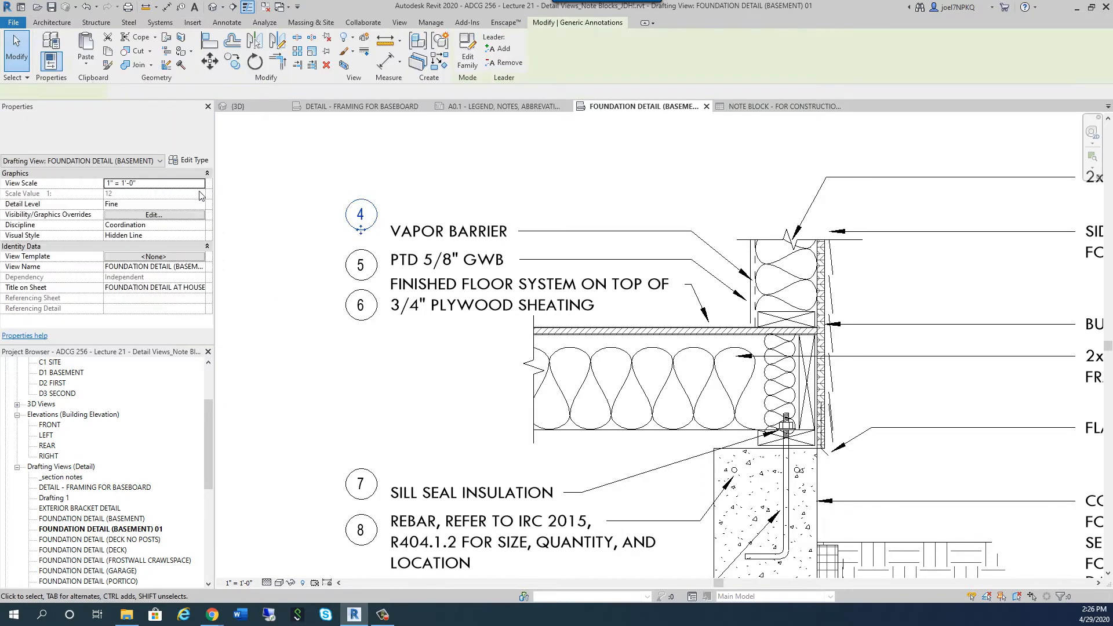
left_click(144, 186)
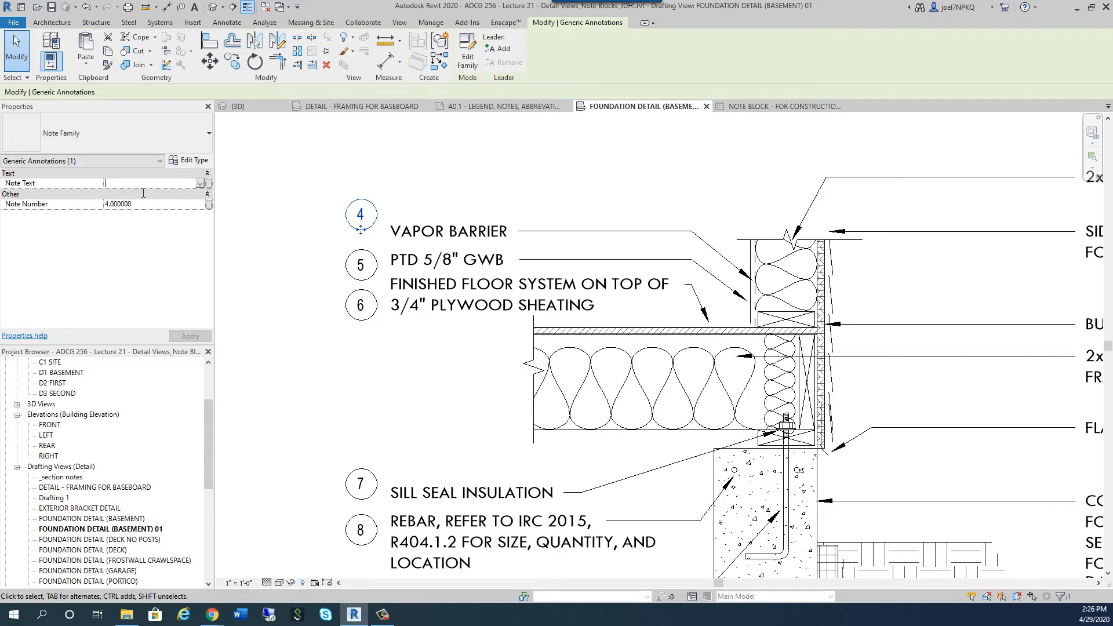
type("VAPOR BARRIER")
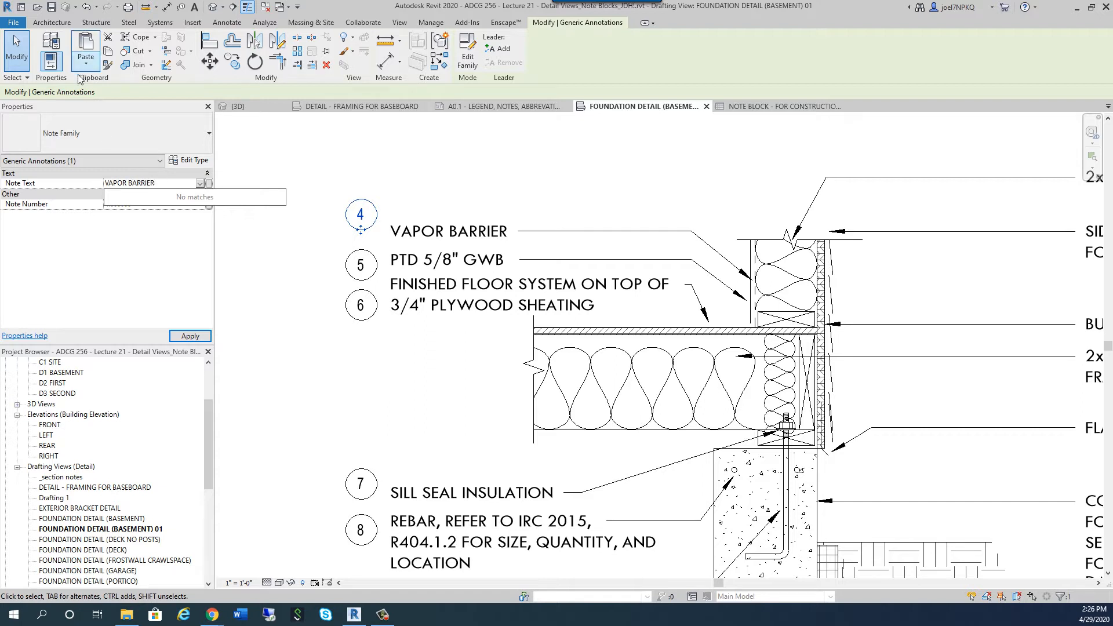
left_click(188, 337)
left_click(140, 187)
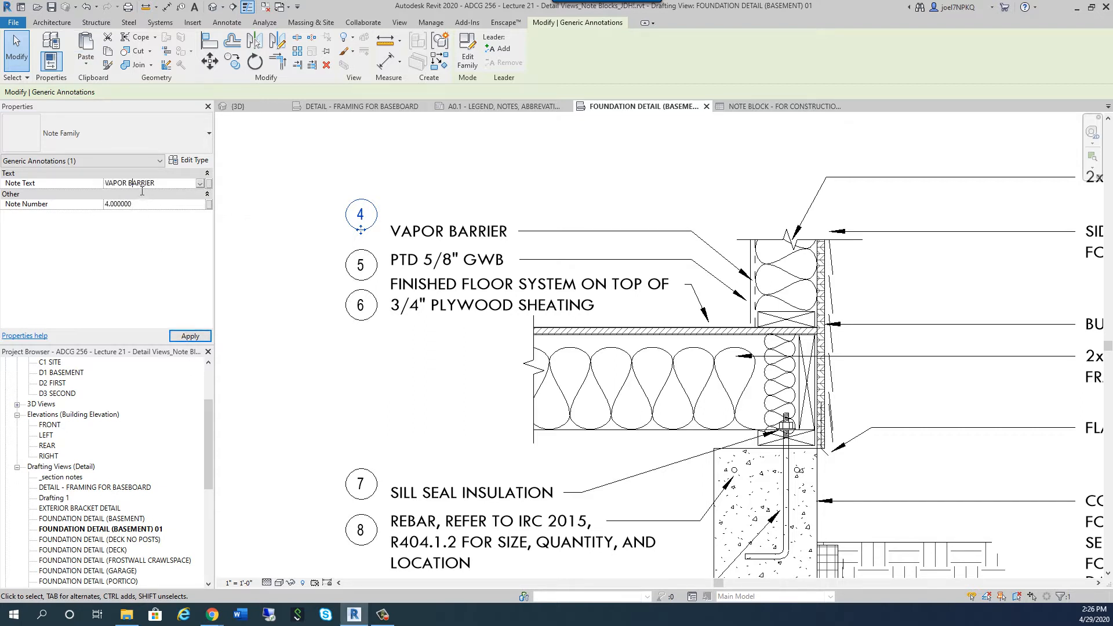
left_click(258, 331)
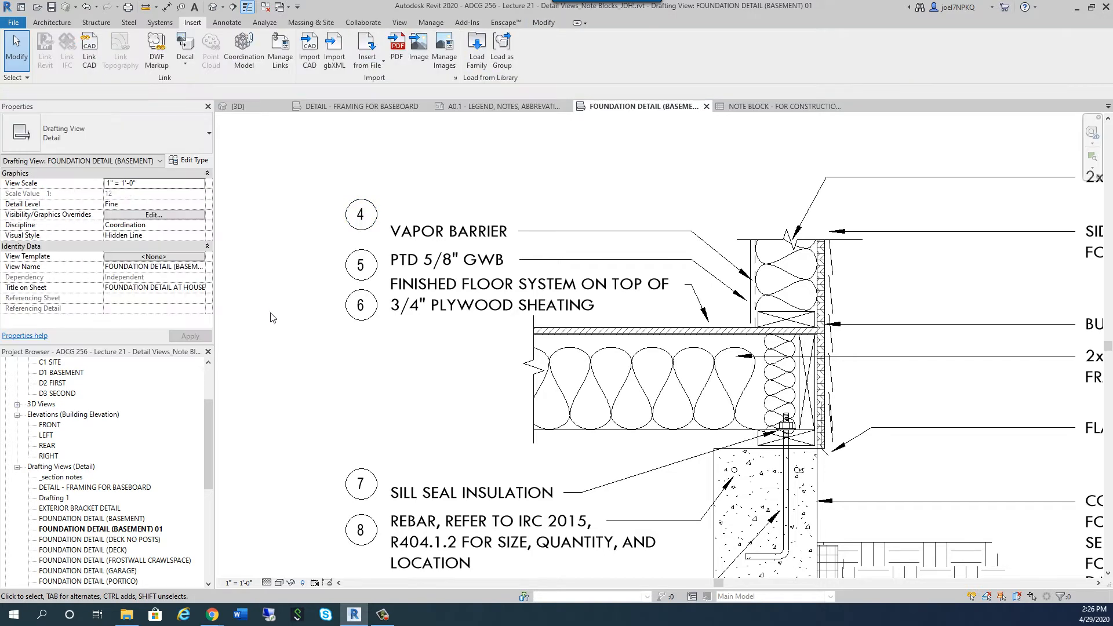
- Enter VAPOR BARRIER as the Note Text of the note 4 symbol and apply it
left_click(367, 225)
left_click(161, 184)
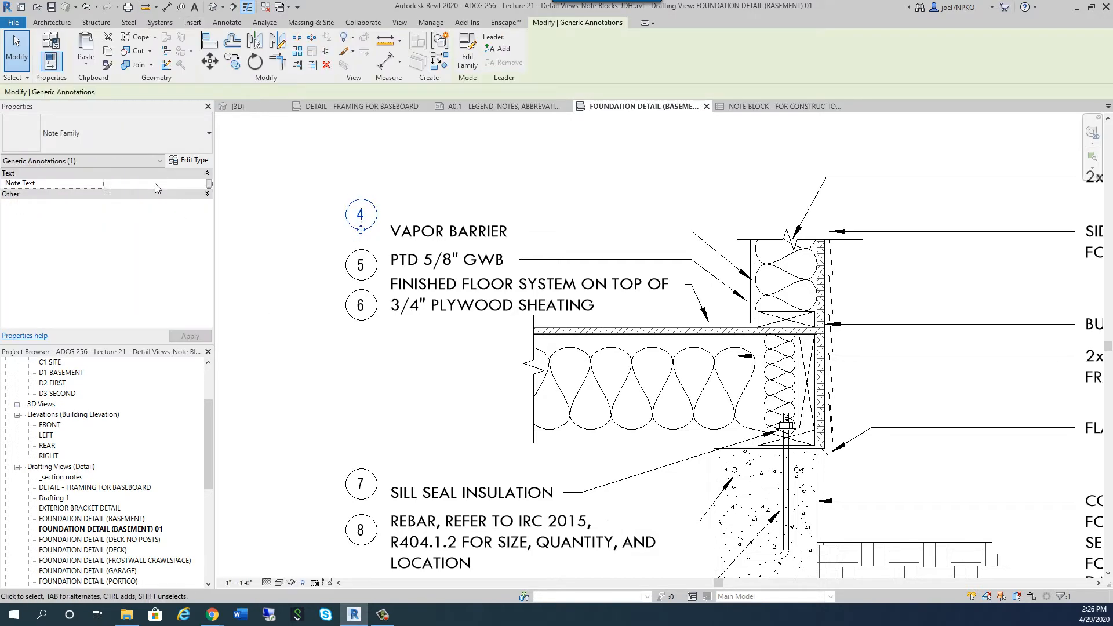
type("VAPOR BARRIER")
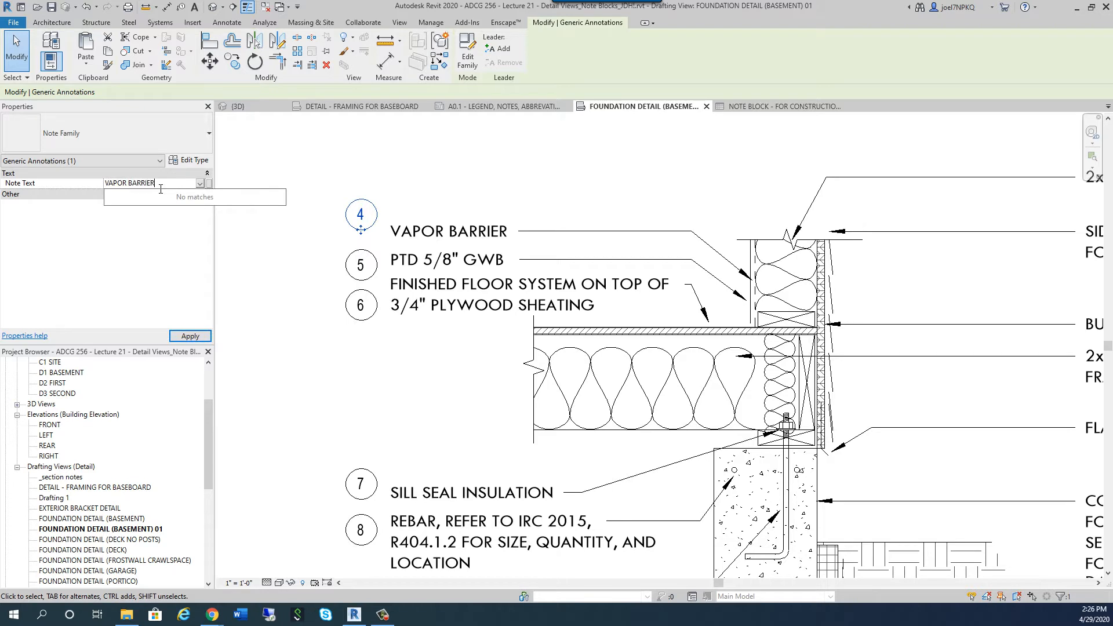
key("Return")
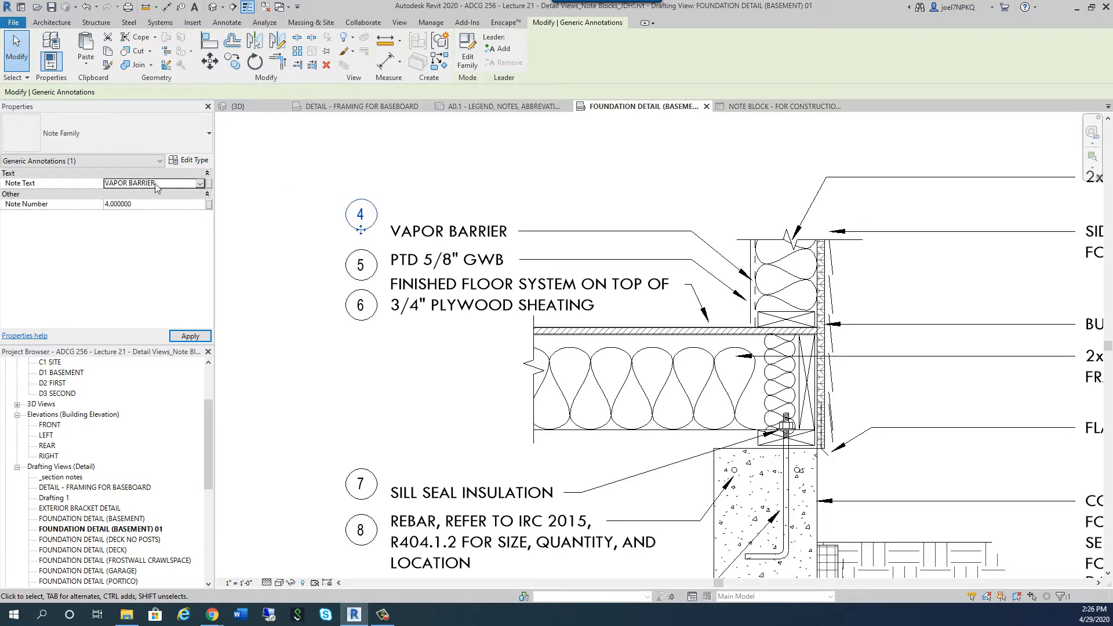
left_click(181, 336)
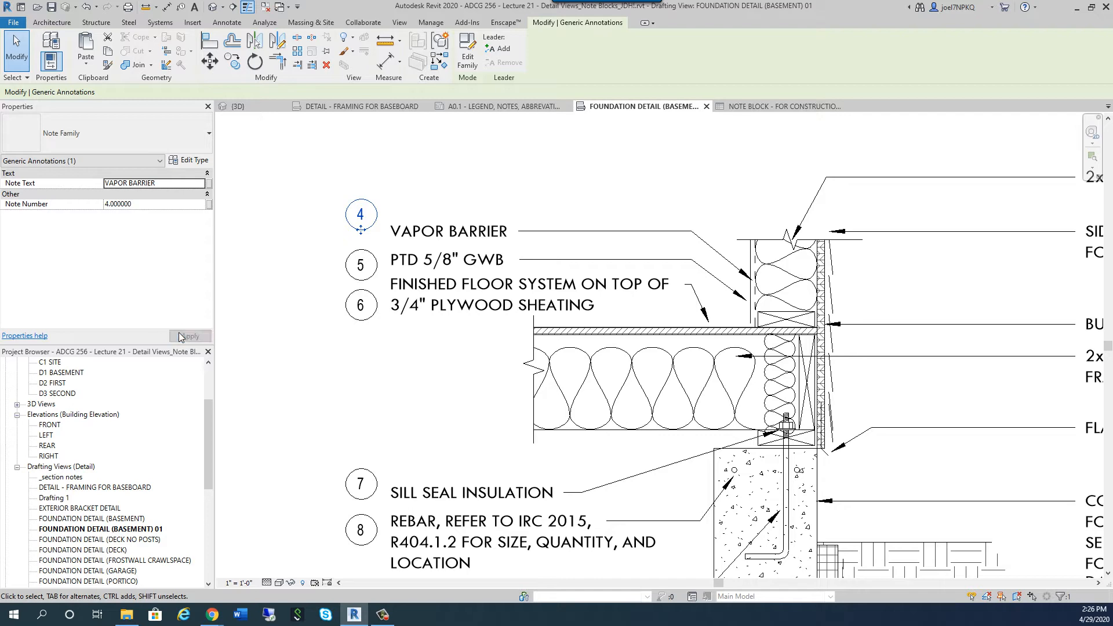
key("Escape")
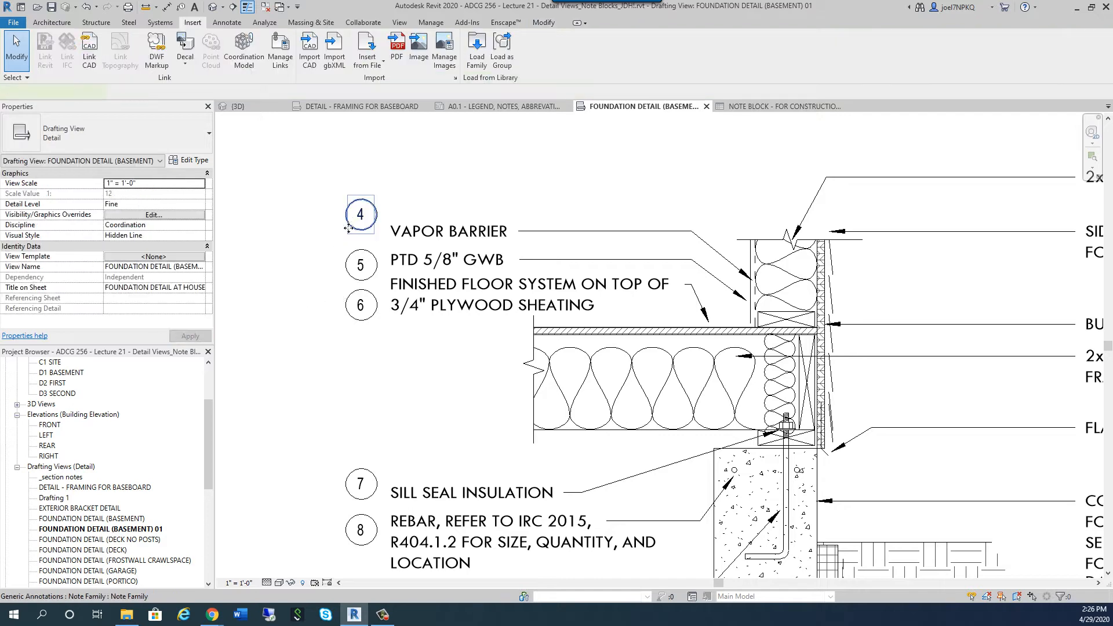
- Set the Note Text of the note 5 symbol to PTD 5/8" GWB
left_click(349, 228)
key("Escape")
left_click(349, 266)
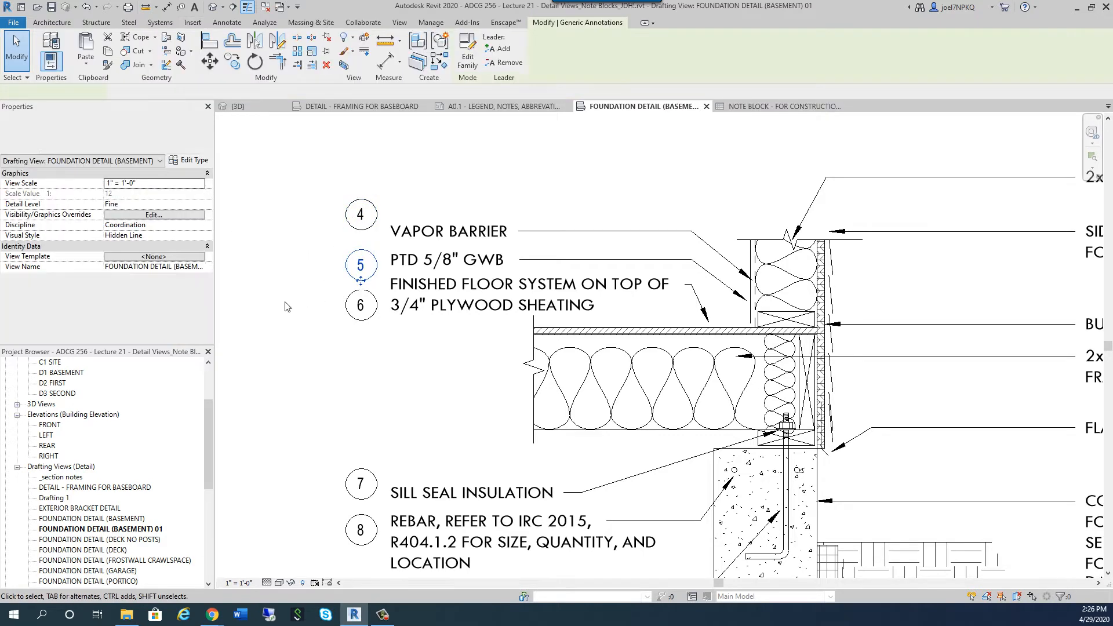
left_click(140, 184)
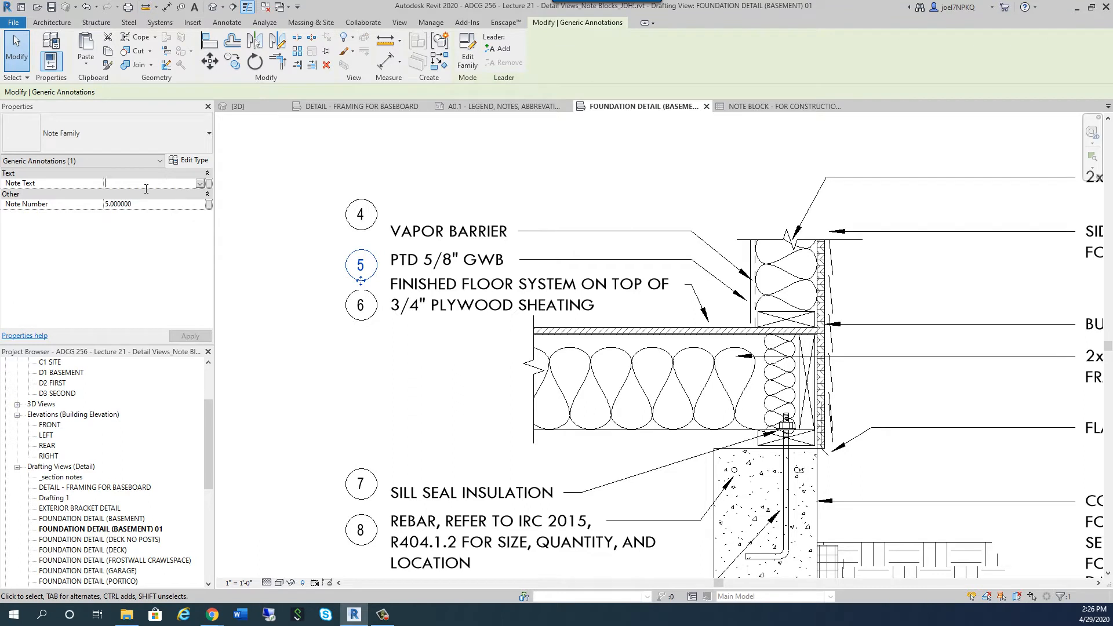
type("PTD 5/8\" GWB")
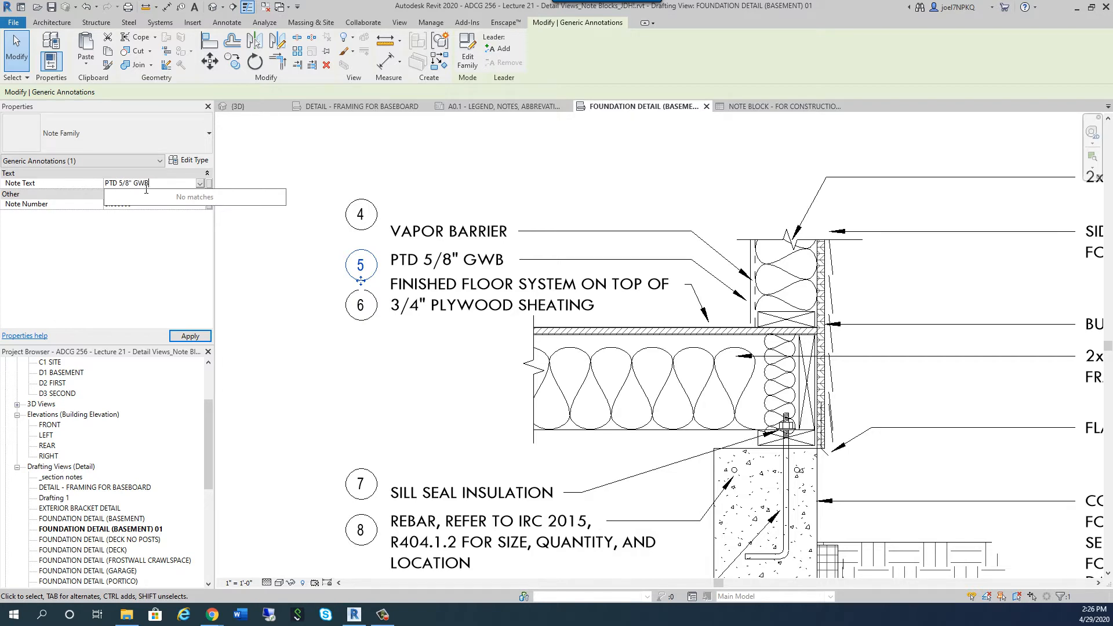
key("Return")
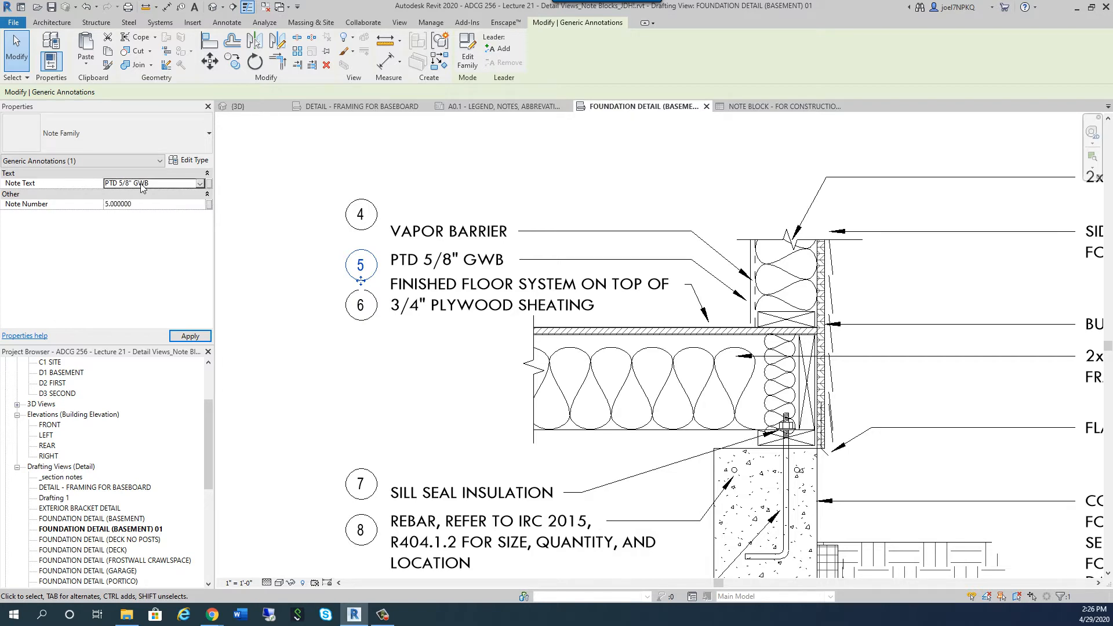
left_click(248, 326)
- Set the Note Text of the note 6 symbol to FINISHED FLOOR SYSTEM ON TOP OF 3/4" PLYWOOD SHEATHING
left_click(349, 313)
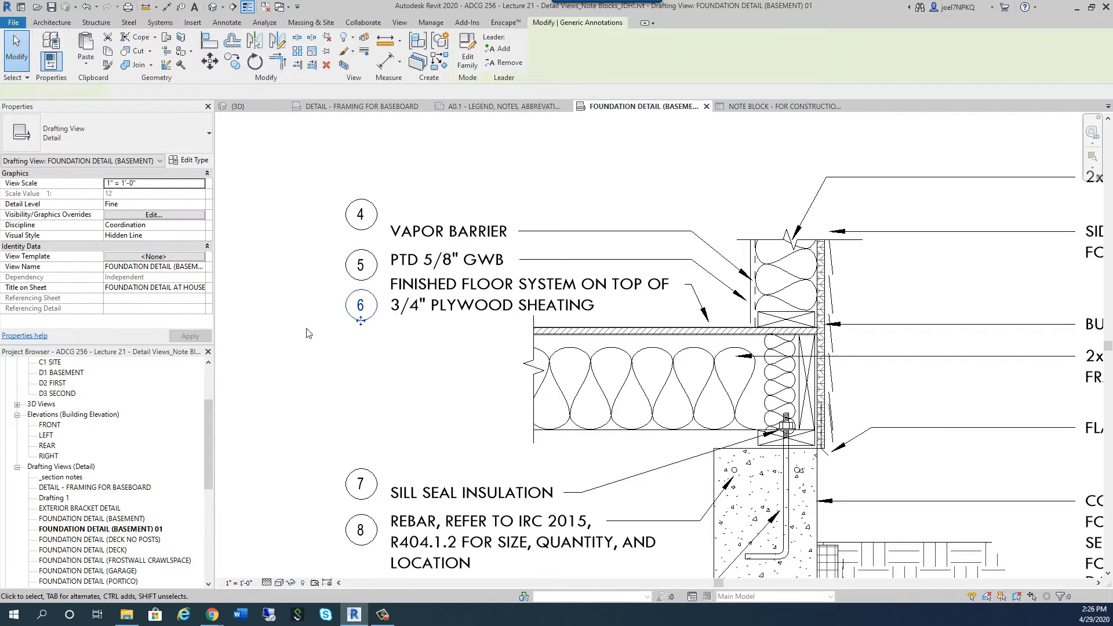
left_click(122, 183)
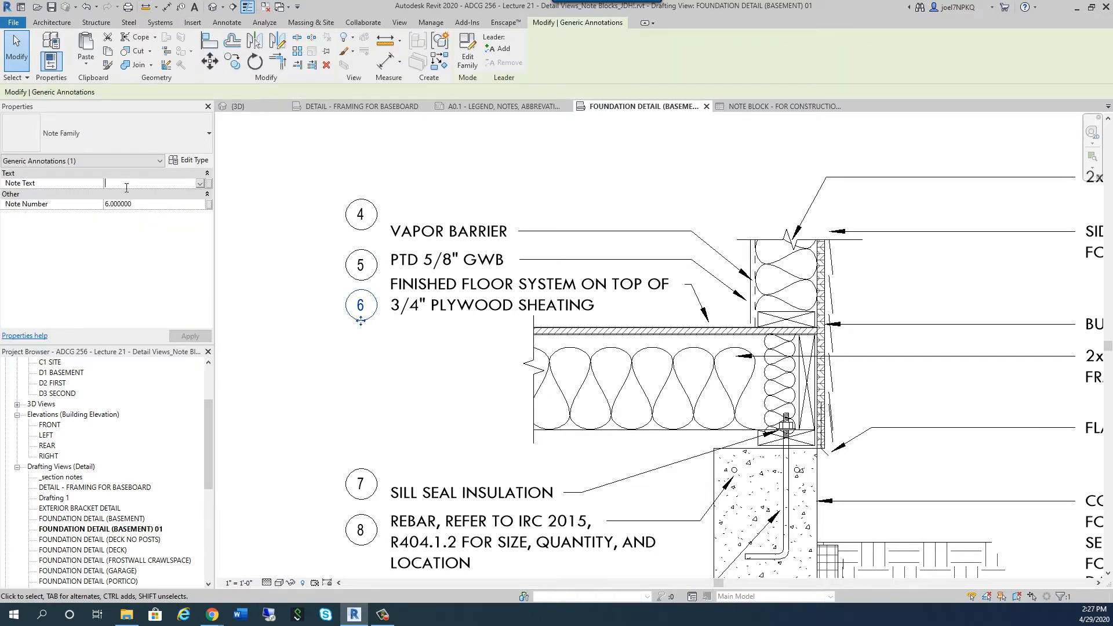
type("FINISHED FLOOR SYSTEM")
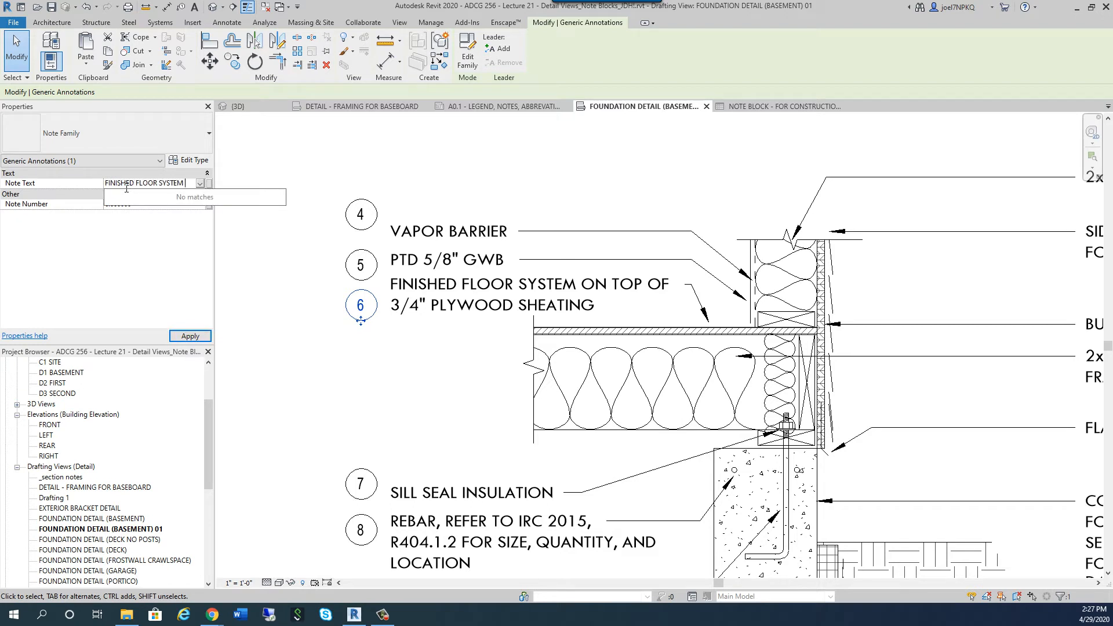
type("ON TOP OF 3/4\" PLYWOOD SHEATHING")
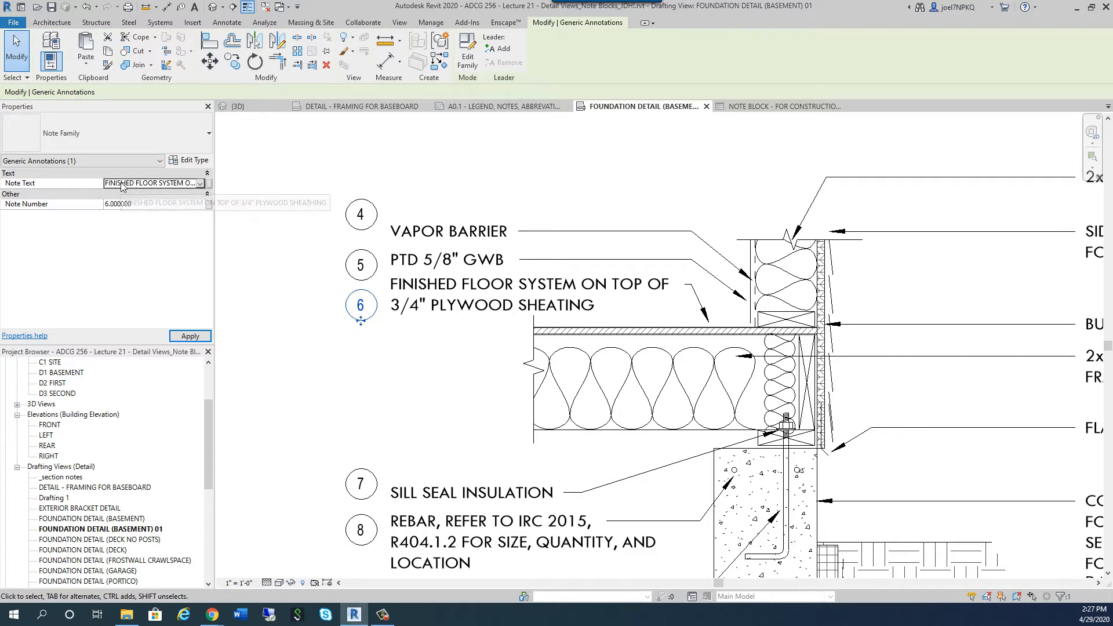
left_click(181, 335)
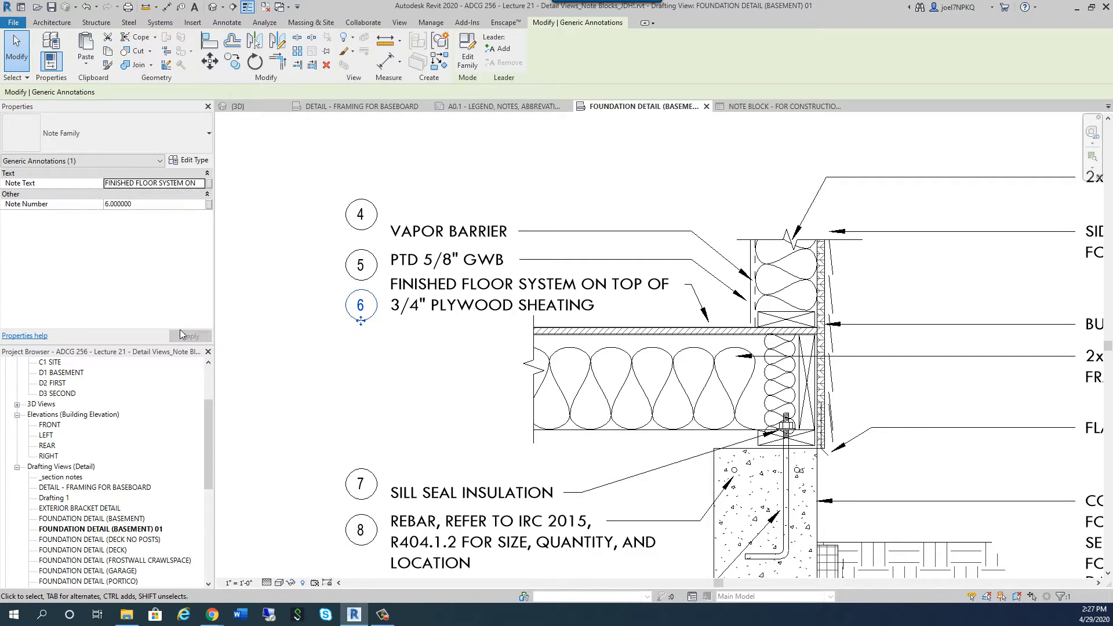
left_click(299, 359)
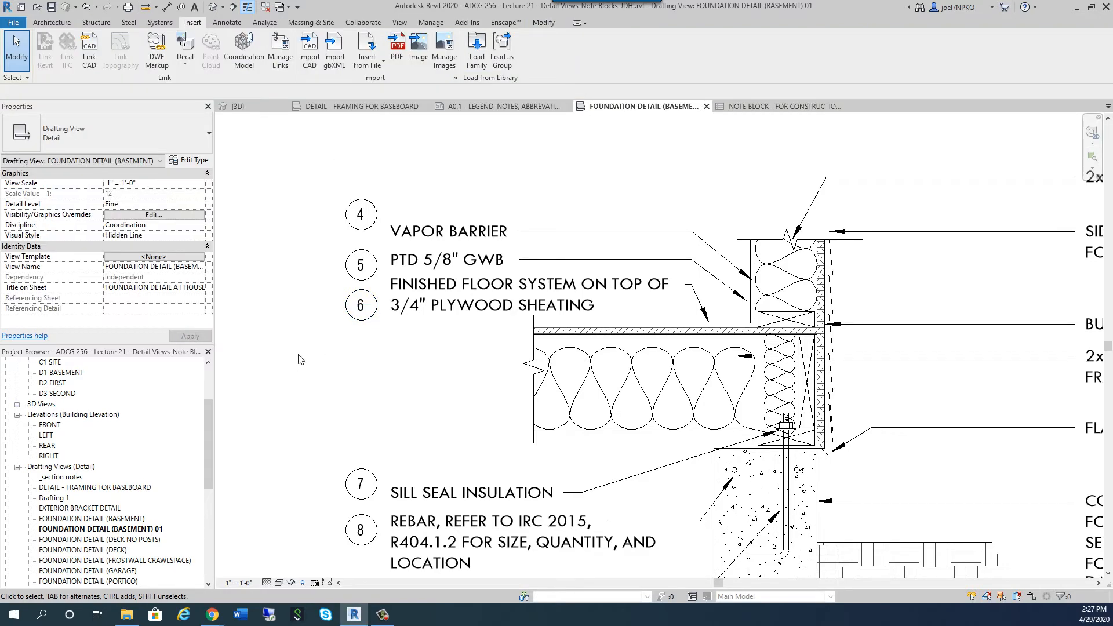
- Check the new note texts and the column width of the note block placed on sheet A0.1
left_click(508, 109)
scroll(736, 238, "up", 1)
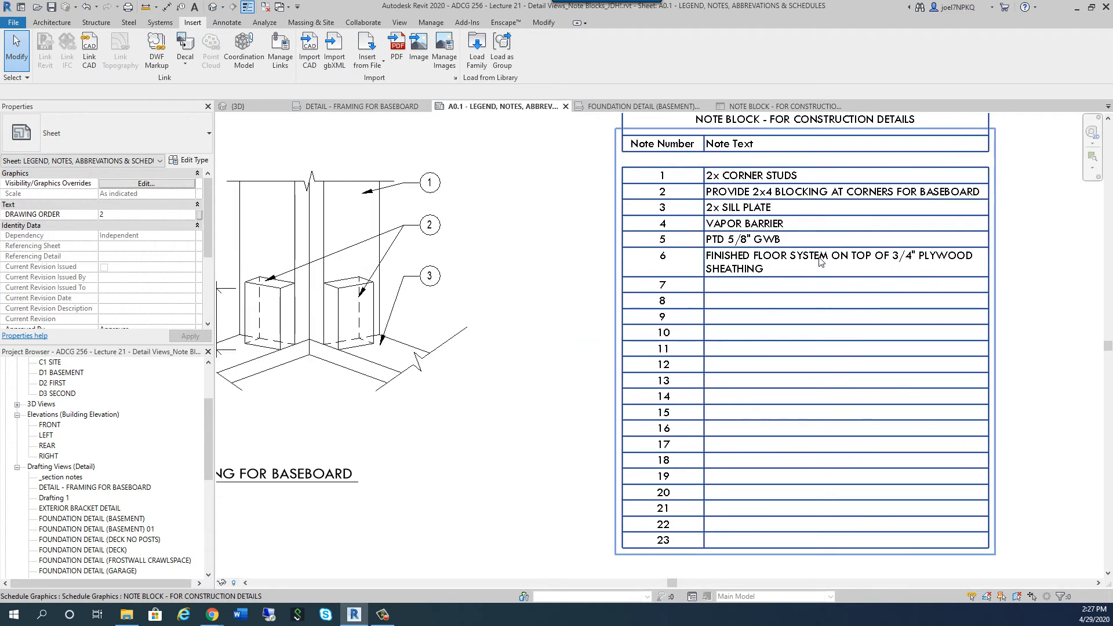
left_click(735, 232)
scroll(524, 336, "down", 1)
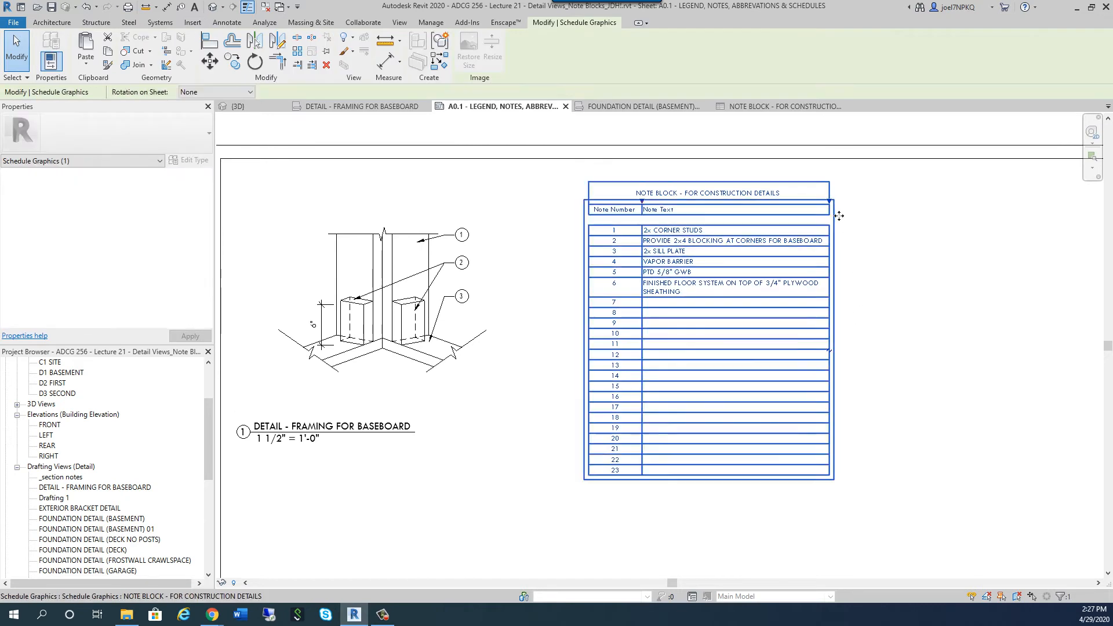
left_click(547, 196)
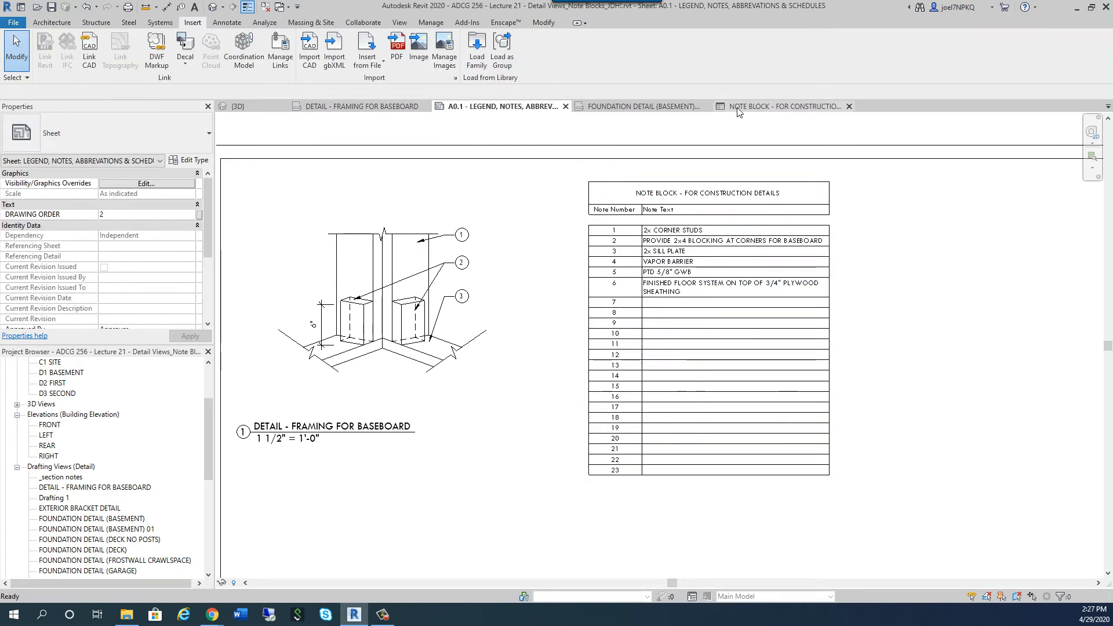
- Widen the Note Text column in the note block schedule, and return to the basement foundation detail
left_click(777, 106)
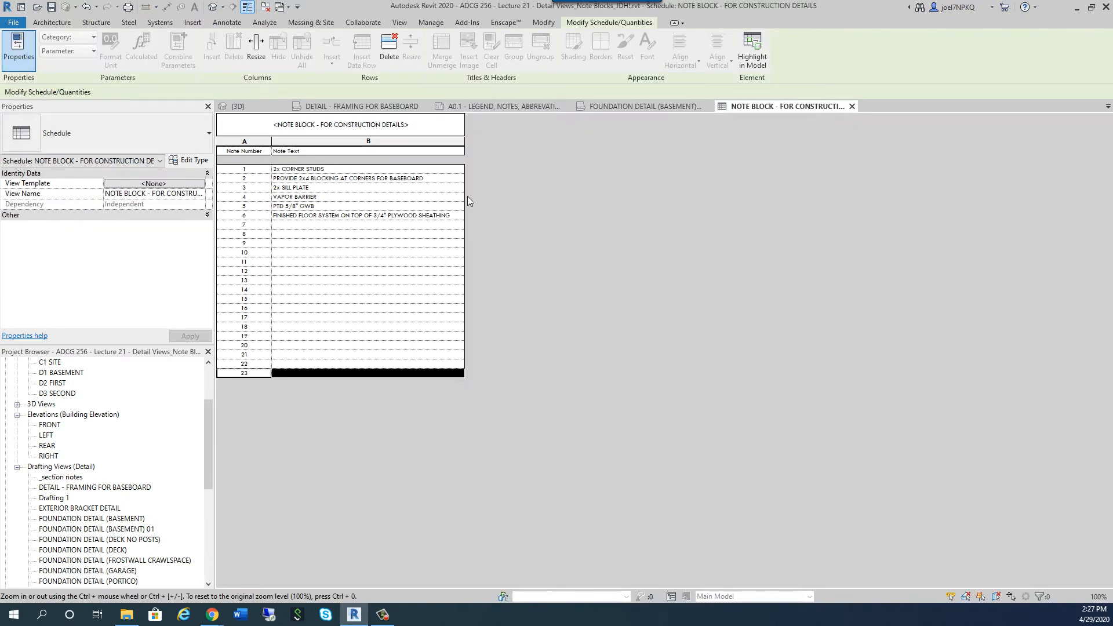
left_click_drag(466, 146, 586, 149)
left_click(643, 111)
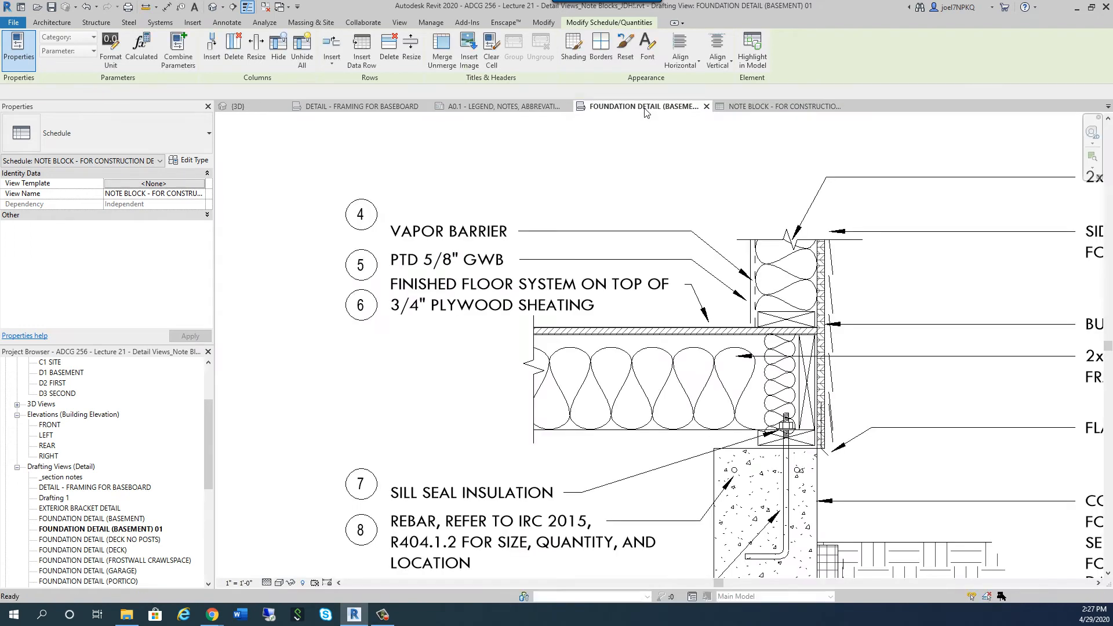
- Check the note block on sheet A0.1, the baseboard framing detail and the note block schedule, and return to the basement foundation detail
left_click(525, 109)
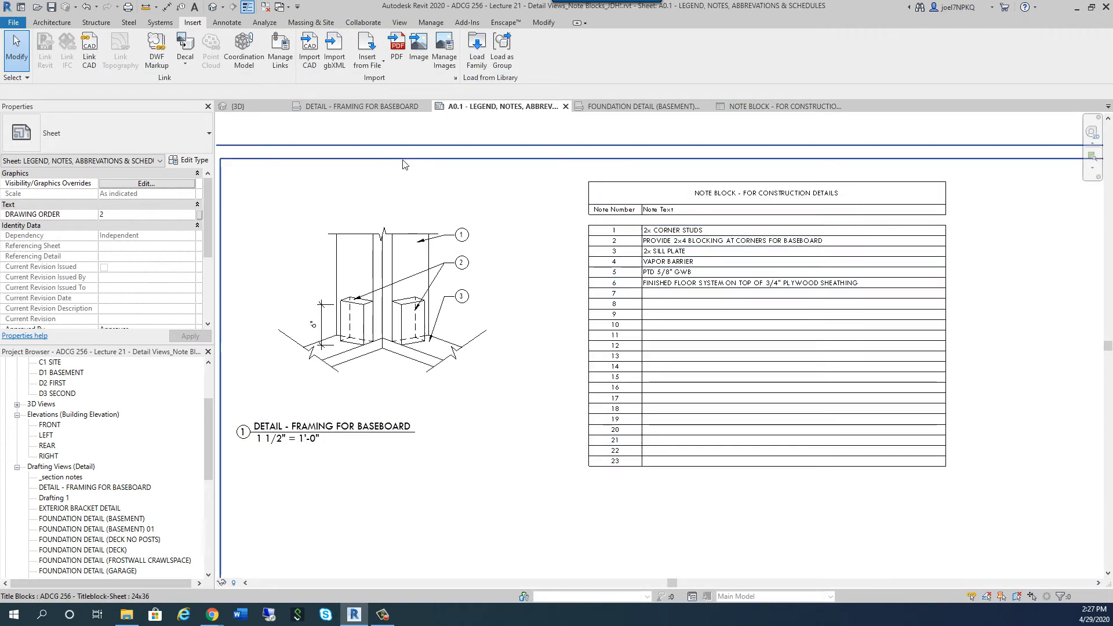
left_click(367, 107)
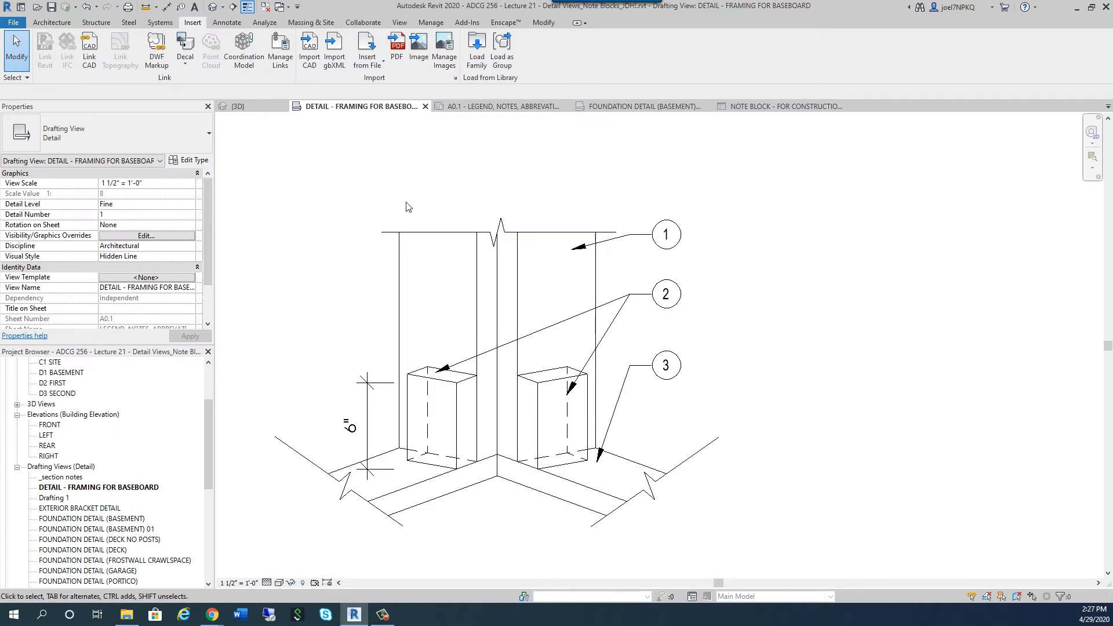
left_click(757, 109)
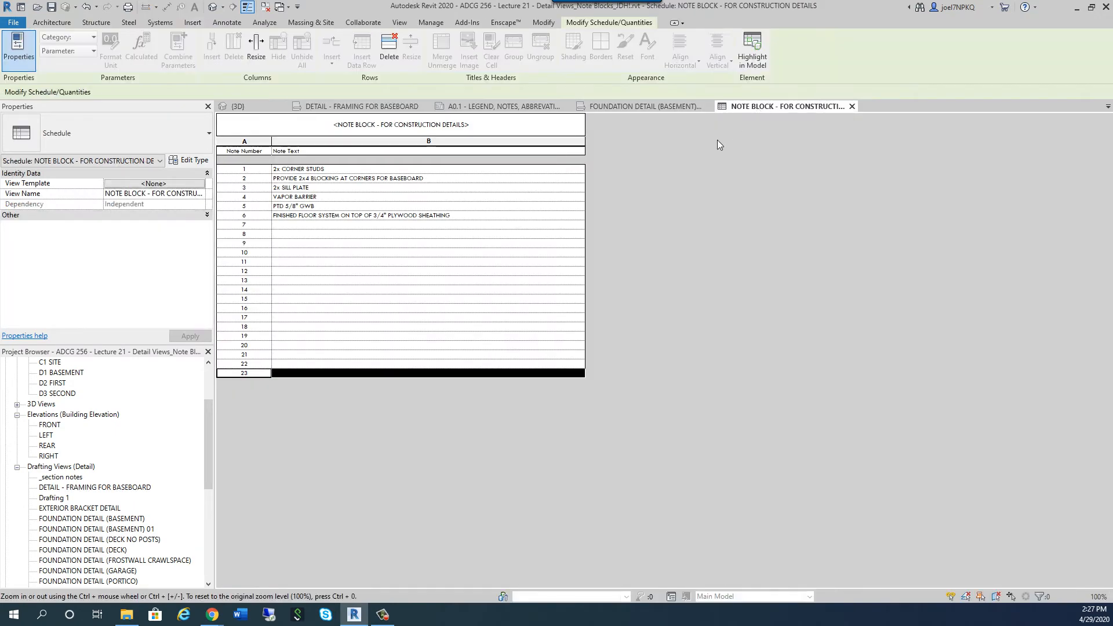
left_click(631, 109)
- Compare the foundation detail's numbered notes with the texts entered through note 9 on sheet A0.1 and in the note block schedule
scroll(366, 297, "down", 4)
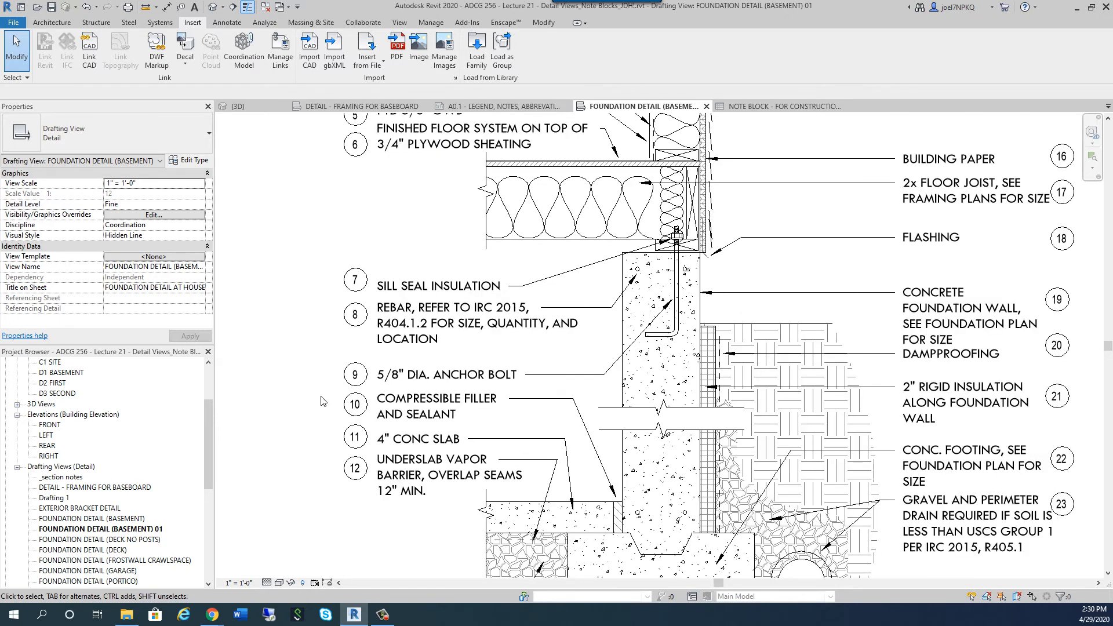
scroll(323, 401, "down", 2)
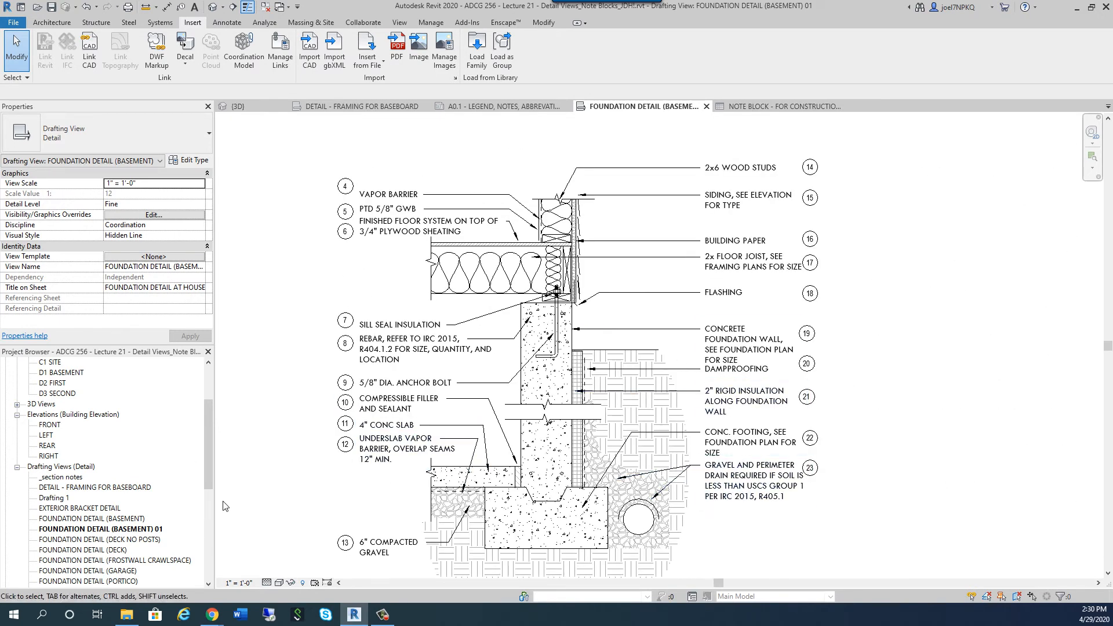
scroll(280, 441, "up", 2)
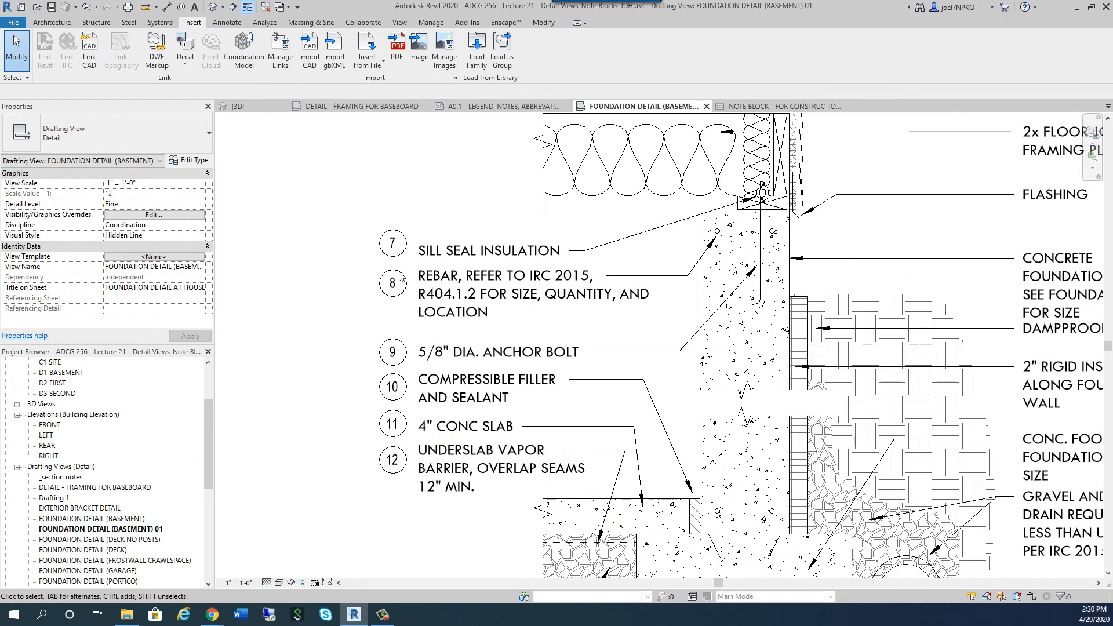
left_click(503, 106)
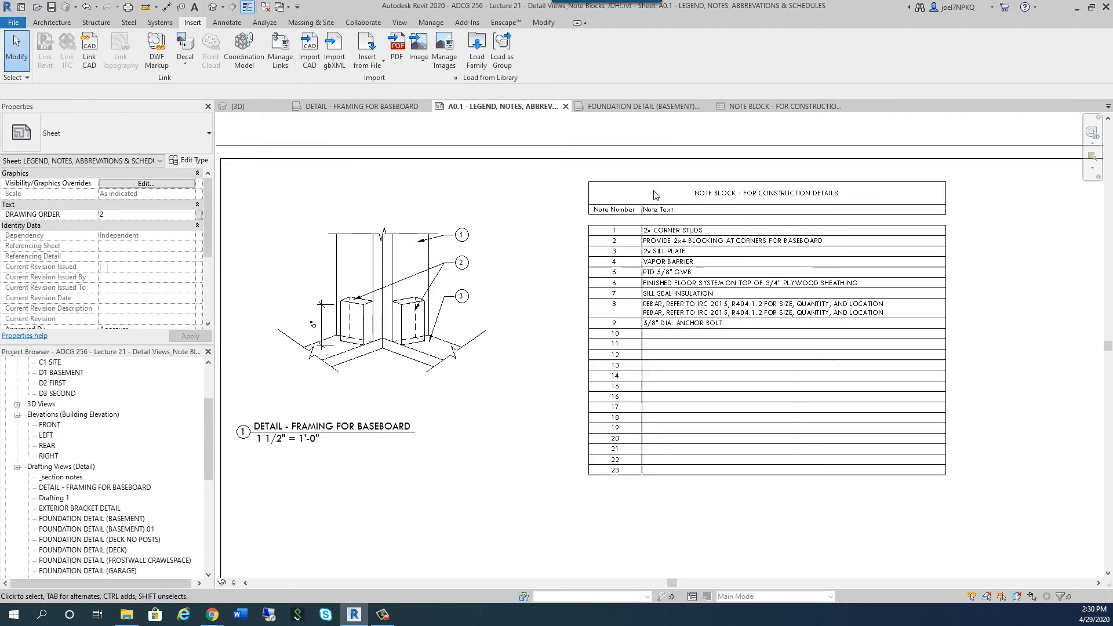
left_click(743, 107)
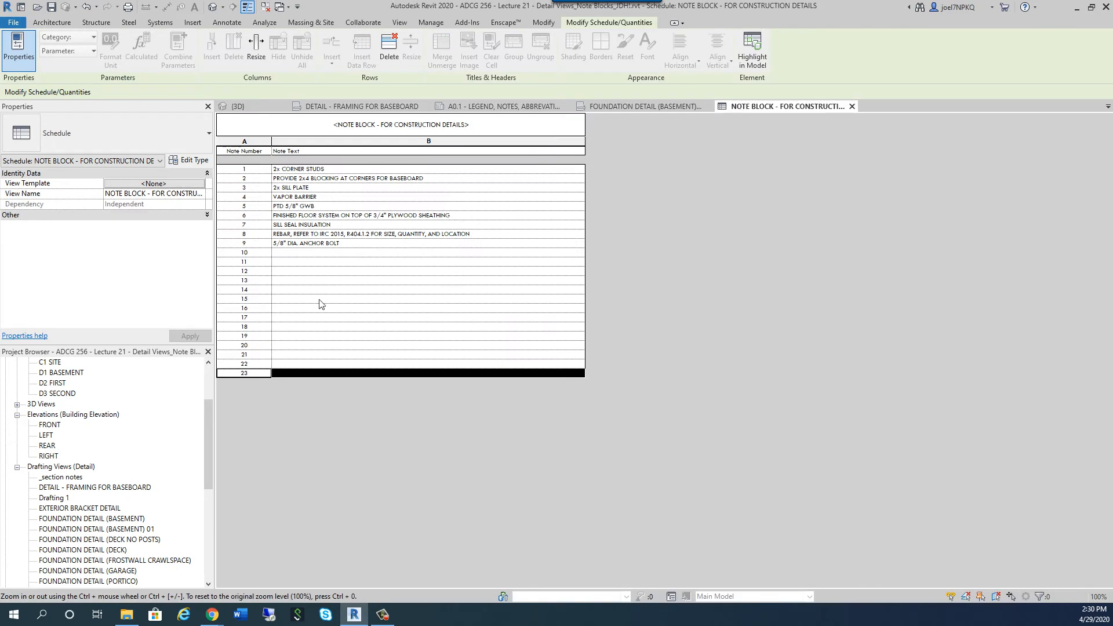
left_click(488, 107)
left_click(643, 106)
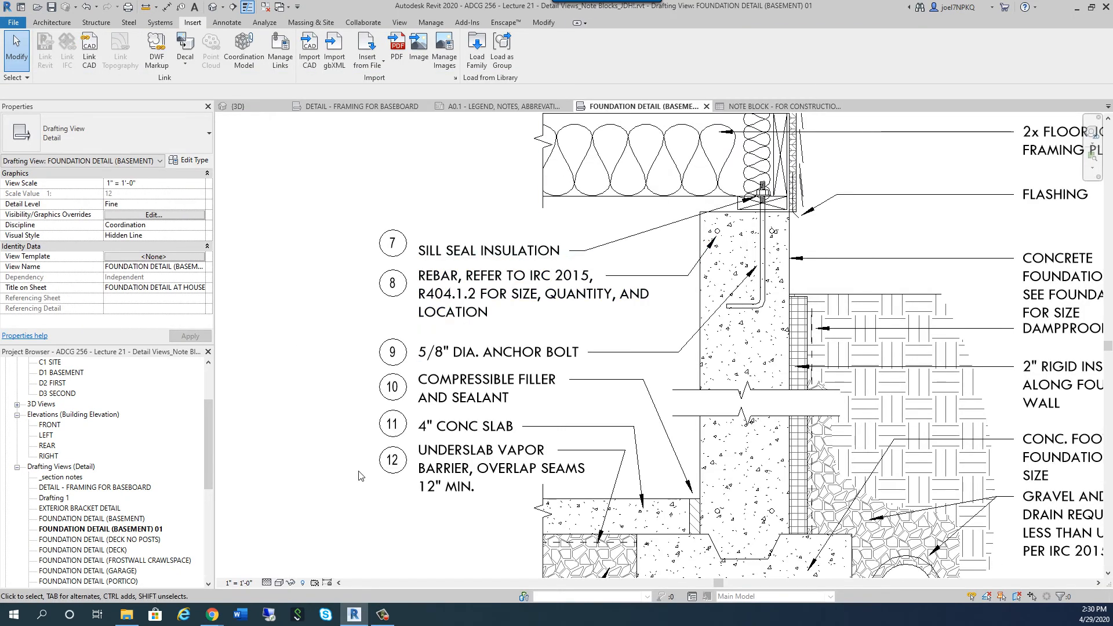
scroll(360, 475, "up", 2)
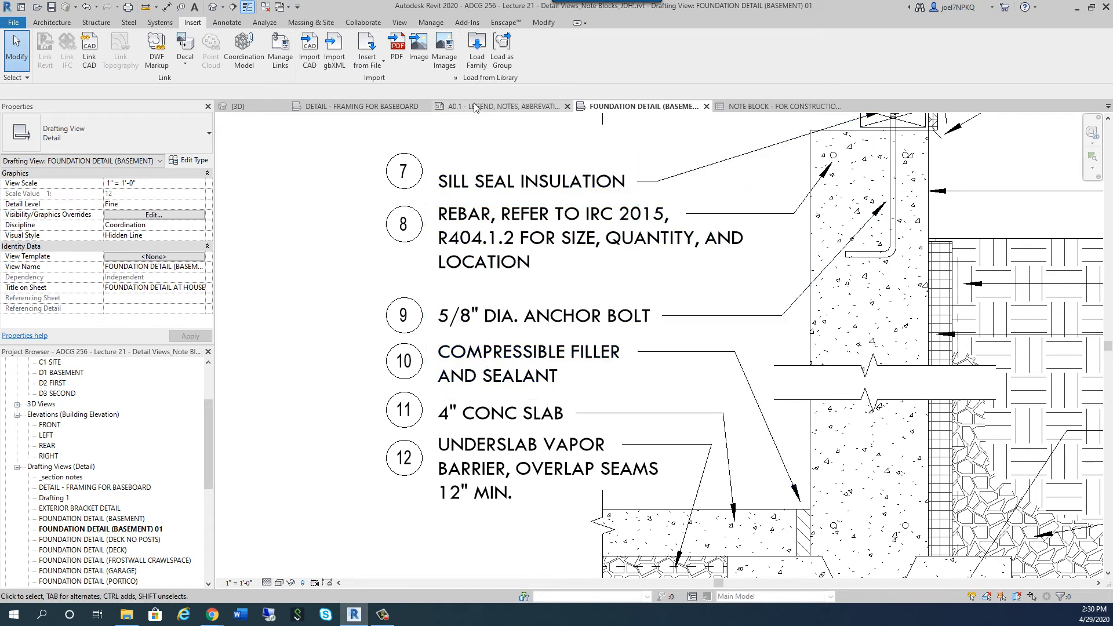
left_click(474, 107)
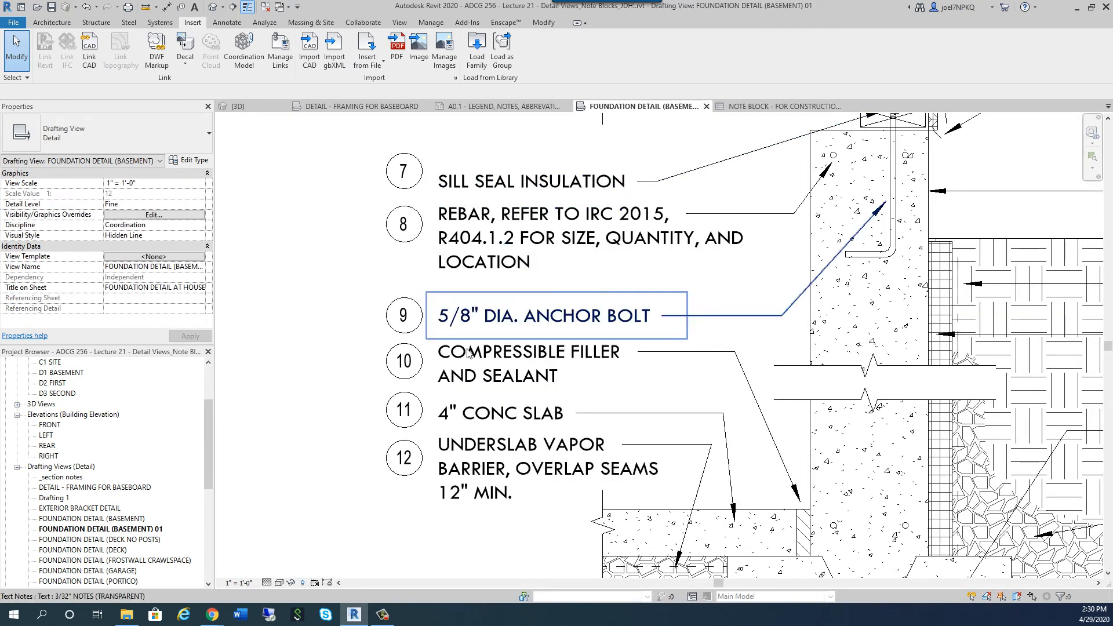
- Copy the full wording of the COMPRESSIBLE FILLER AND SEALANT text note beside symbol 10 without altering the note
left_click(497, 374)
left_click(497, 374)
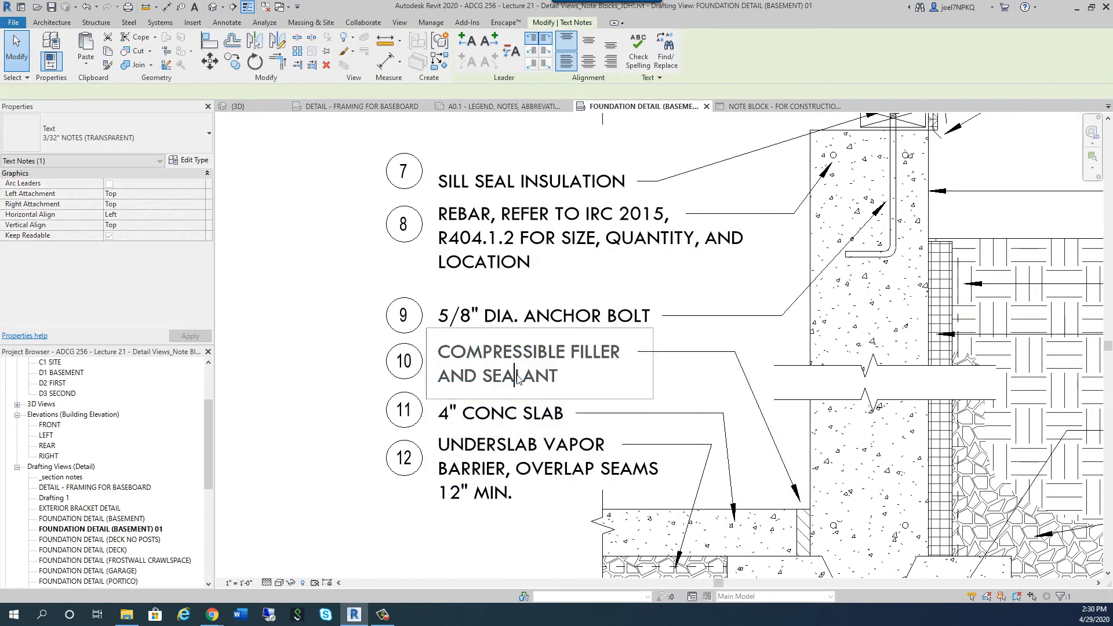
left_click_drag(564, 377, 435, 355)
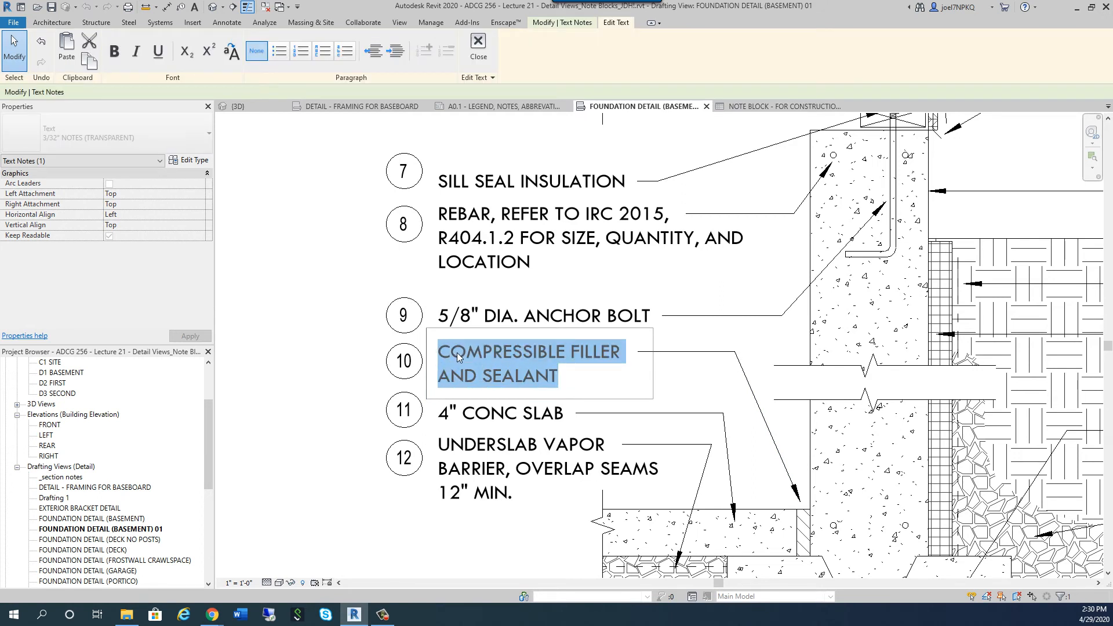
right_click(459, 357)
left_click(486, 404)
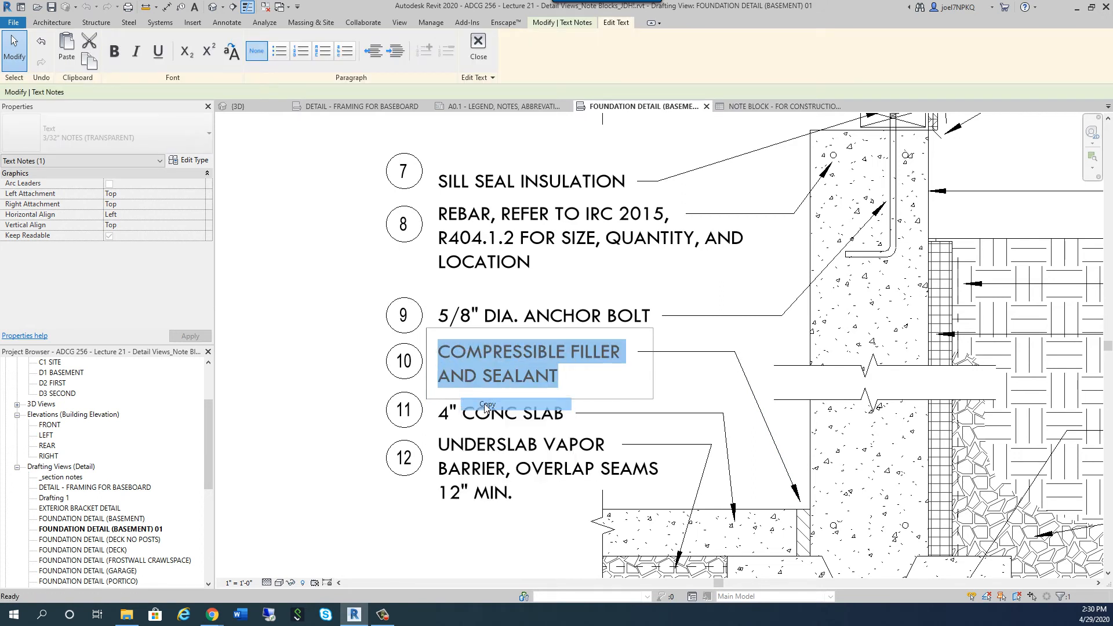
left_click(344, 374)
key("Escape")
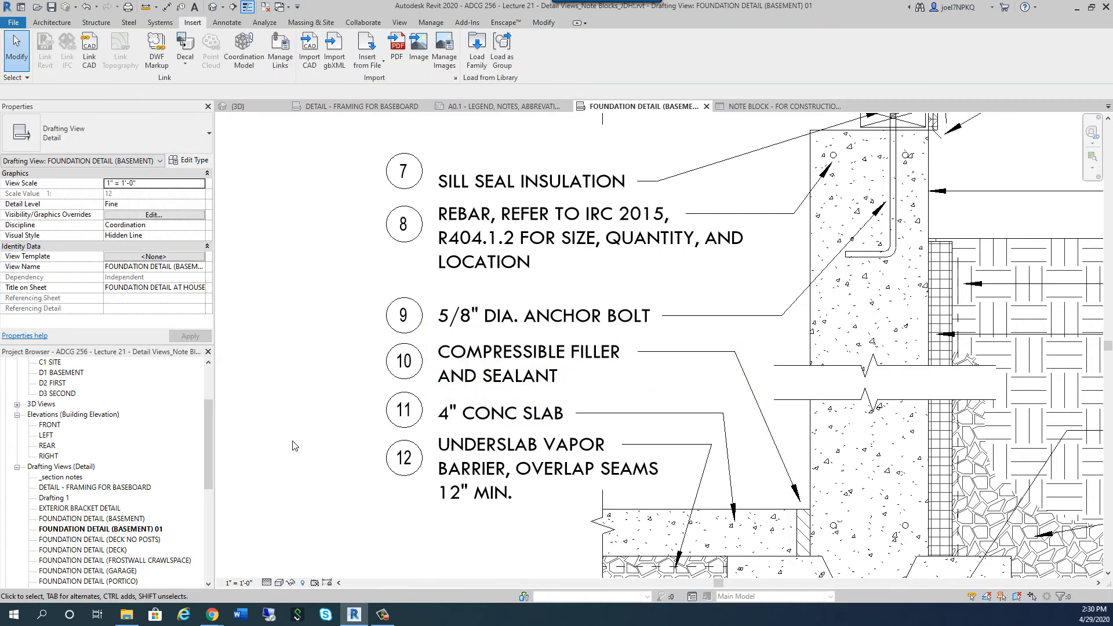
- Set the Note Text of the note 10 symbol to COMPRESSIBLE FILLER AND SEALANT, and check the note block on sheet A0.1
left_click(400, 359)
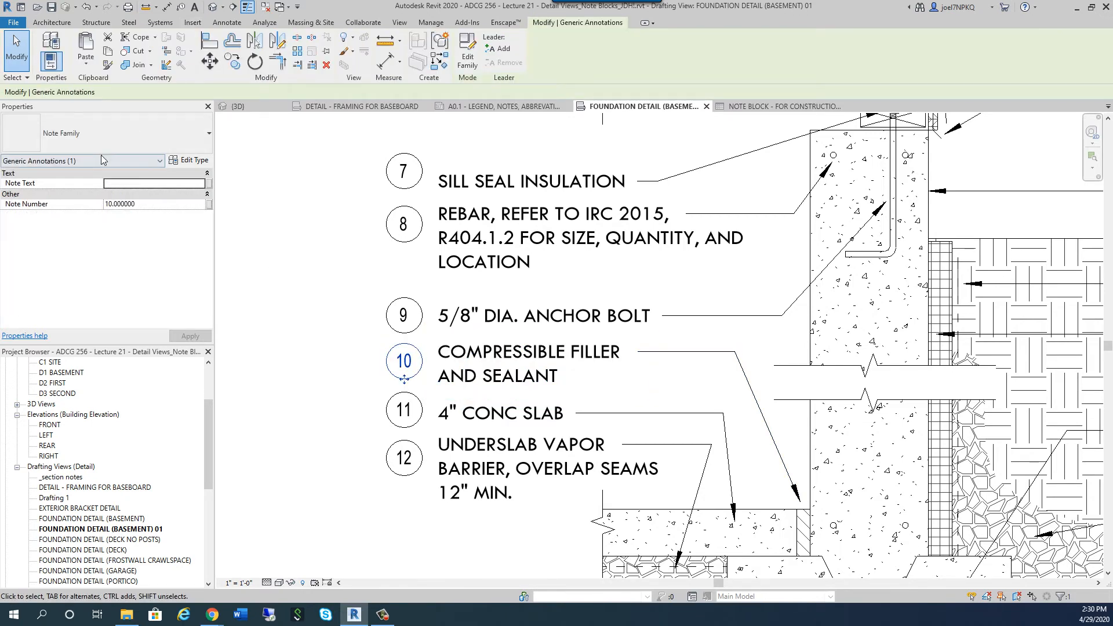
left_click(113, 184)
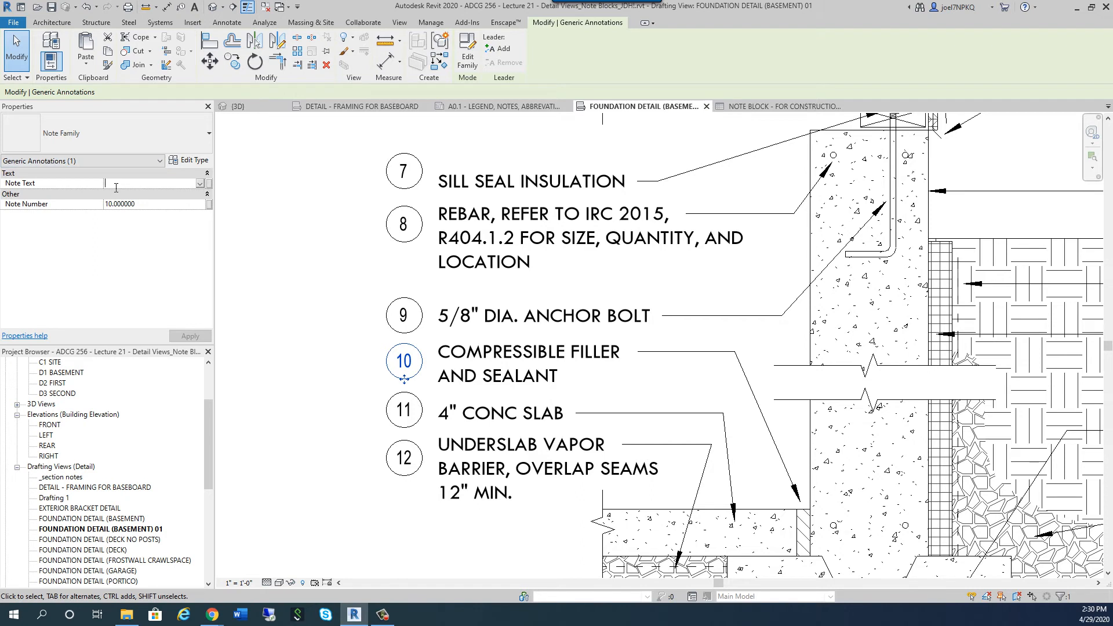
key("ctrl+v")
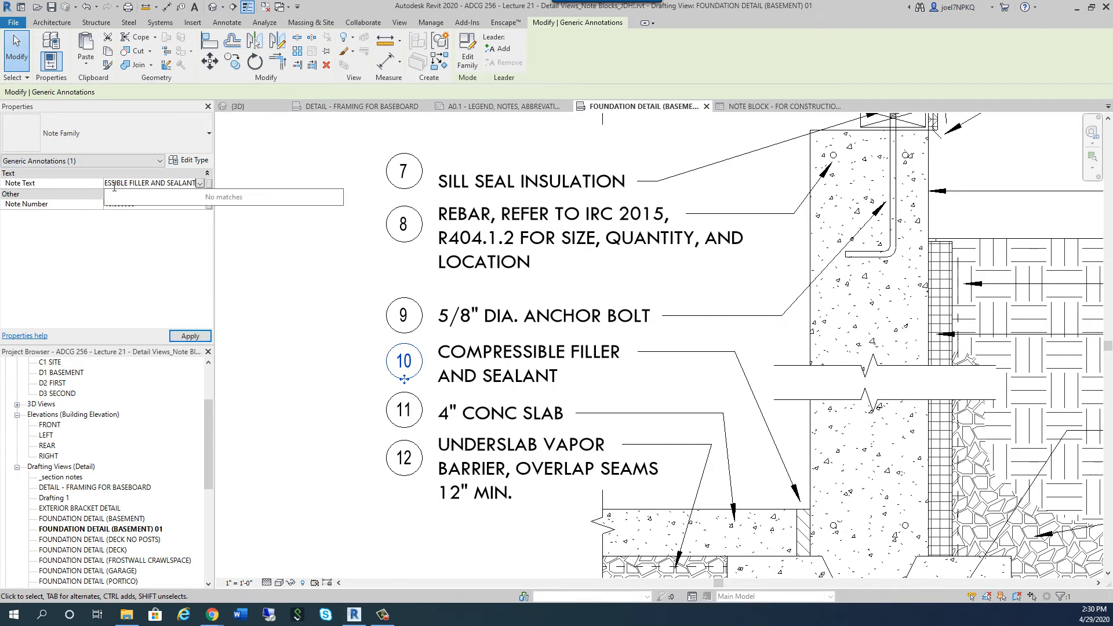
key("Return")
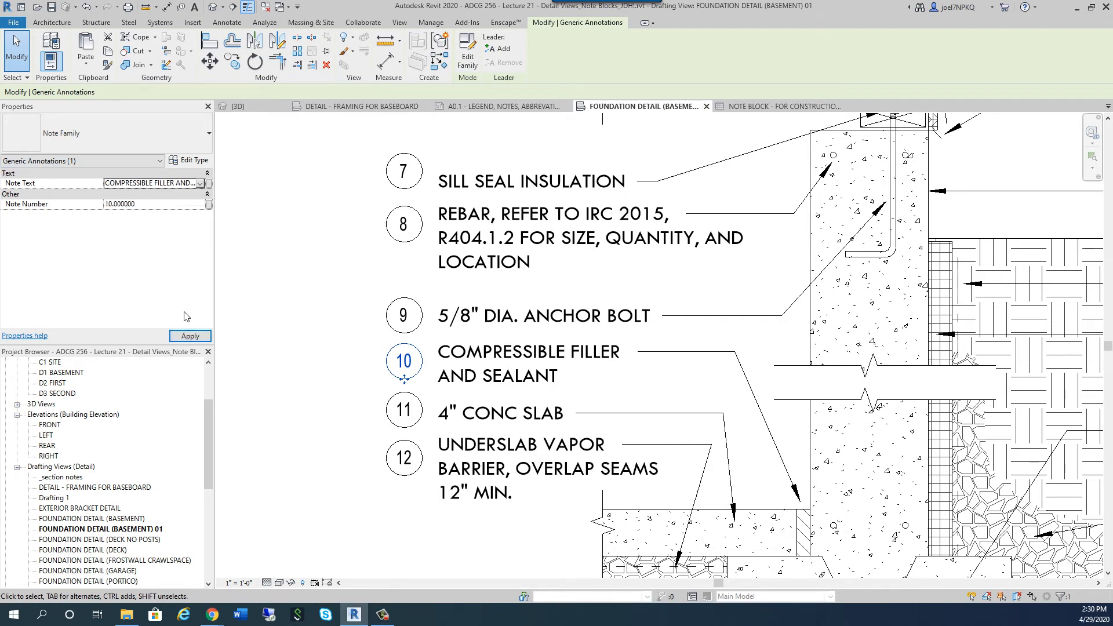
left_click(297, 394)
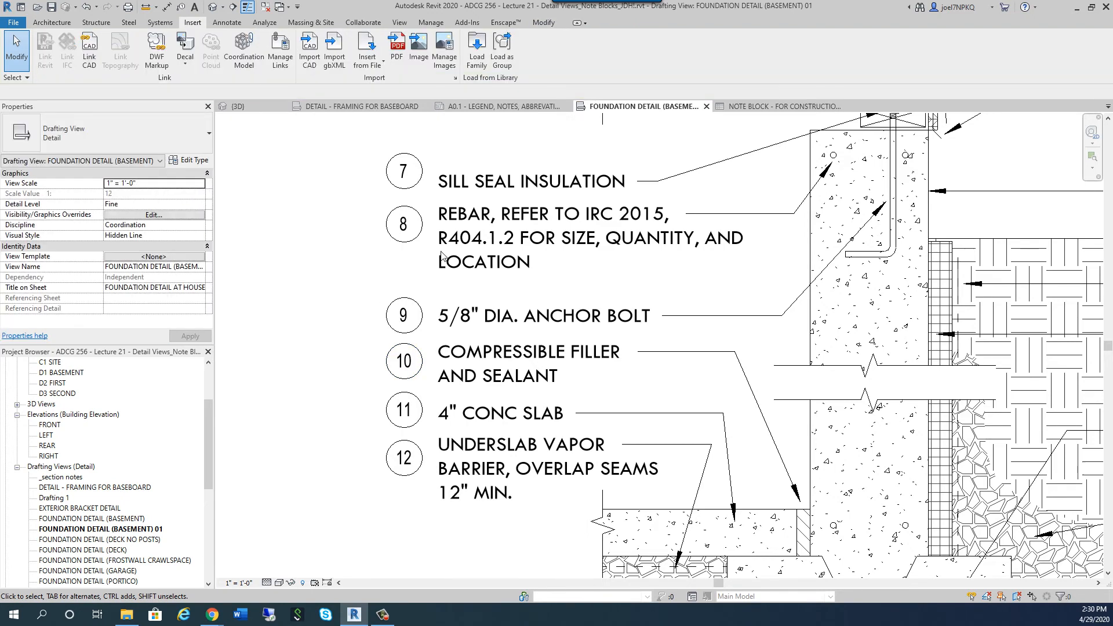
left_click(519, 106)
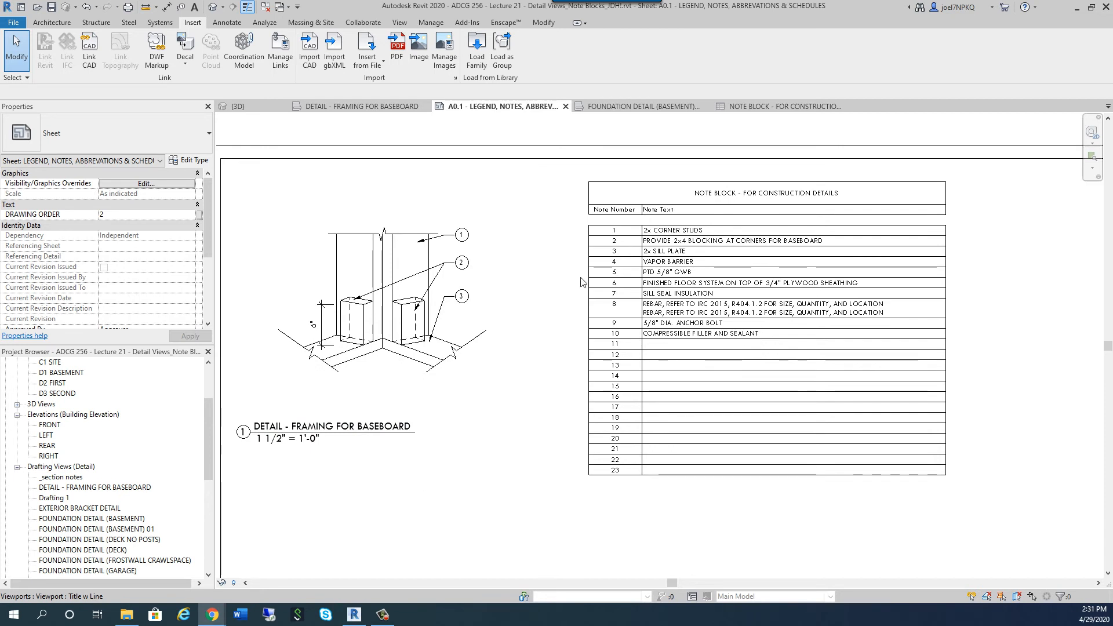
left_click(620, 110)
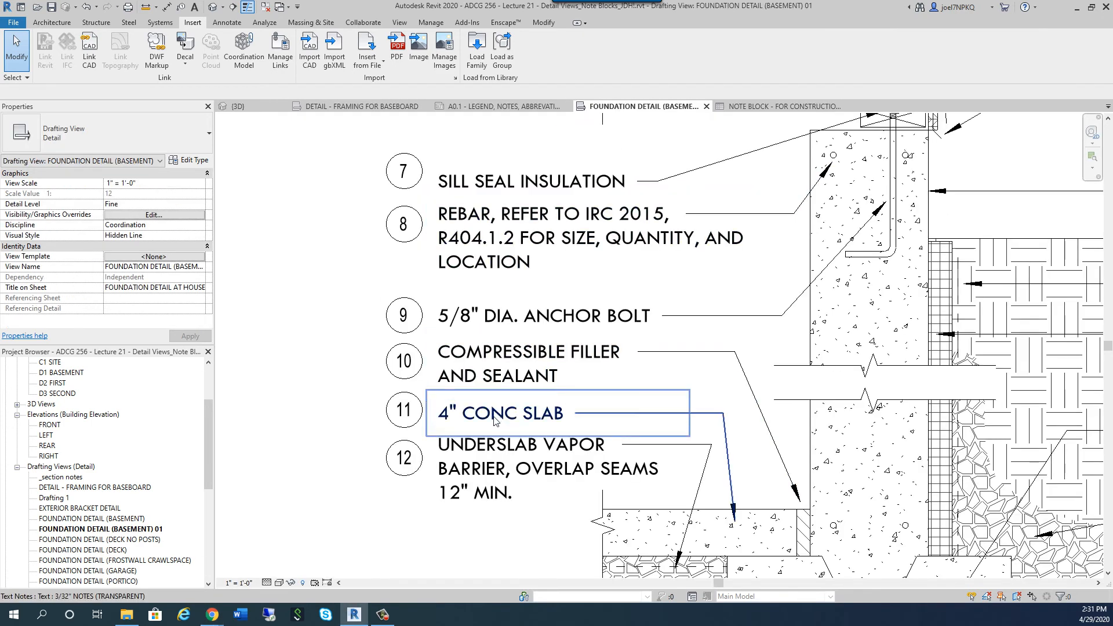
- Copy the full wording of the 4" CONC SLAB text note beside symbol 11
left_click(476, 408)
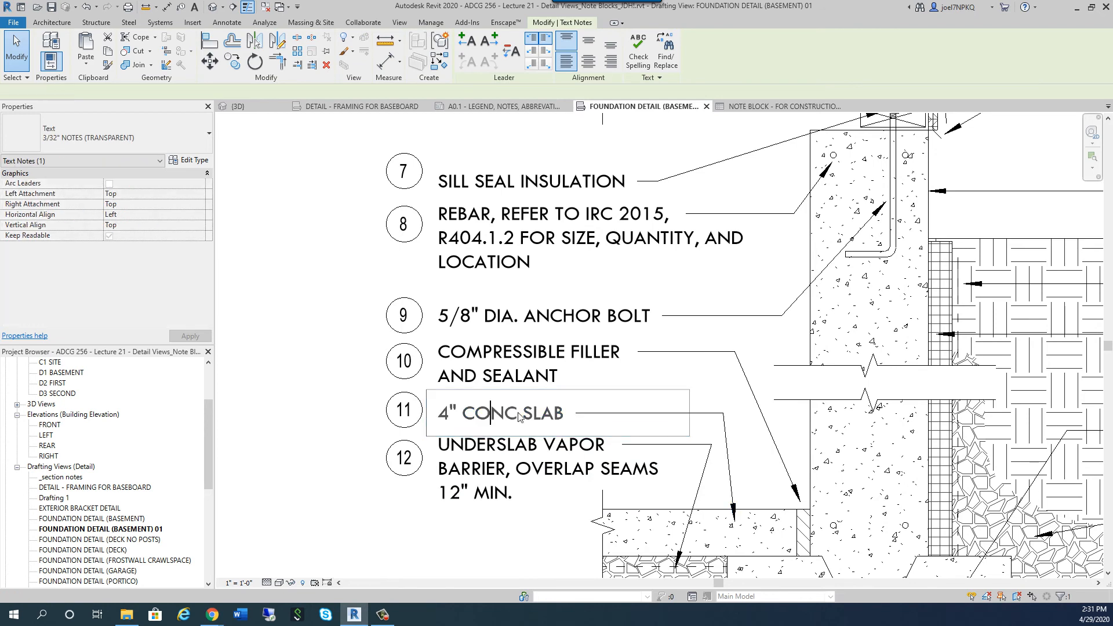
left_click(566, 413)
left_click_drag(566, 413, 423, 409)
right_click(448, 410)
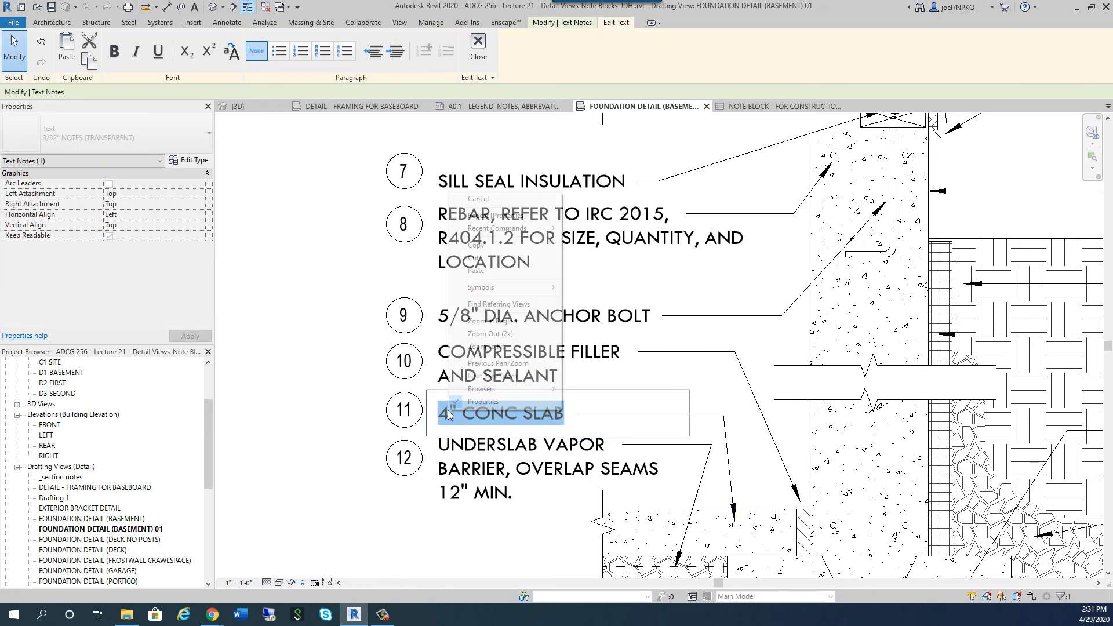
left_click(476, 245)
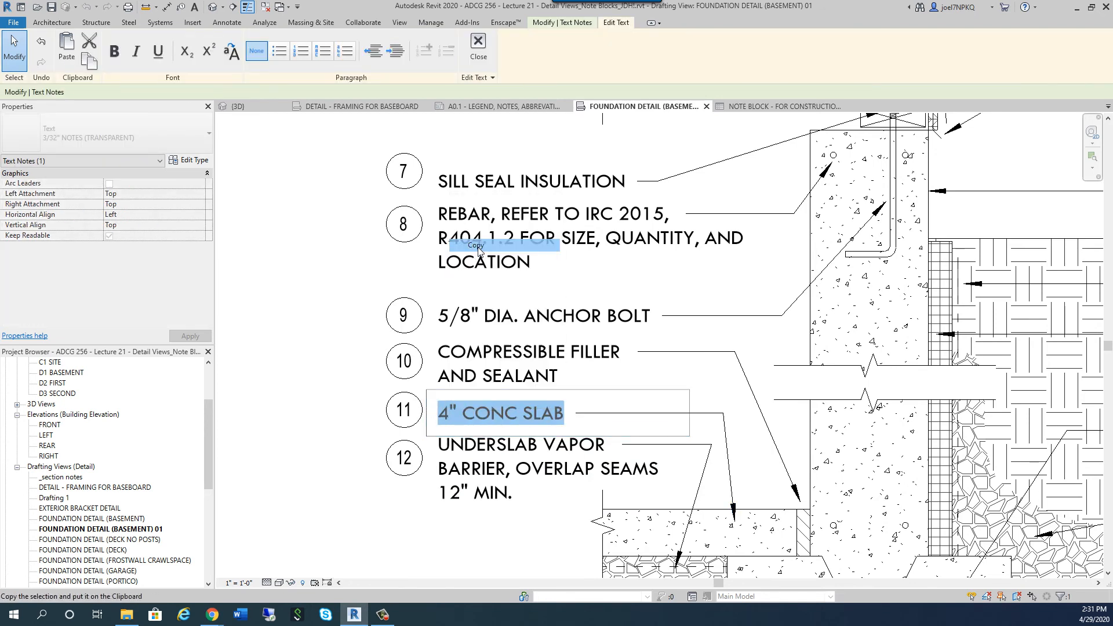
- Set the Note Text of the note 11 symbol to 4" CONC SLAB and apply the change
left_click(373, 428)
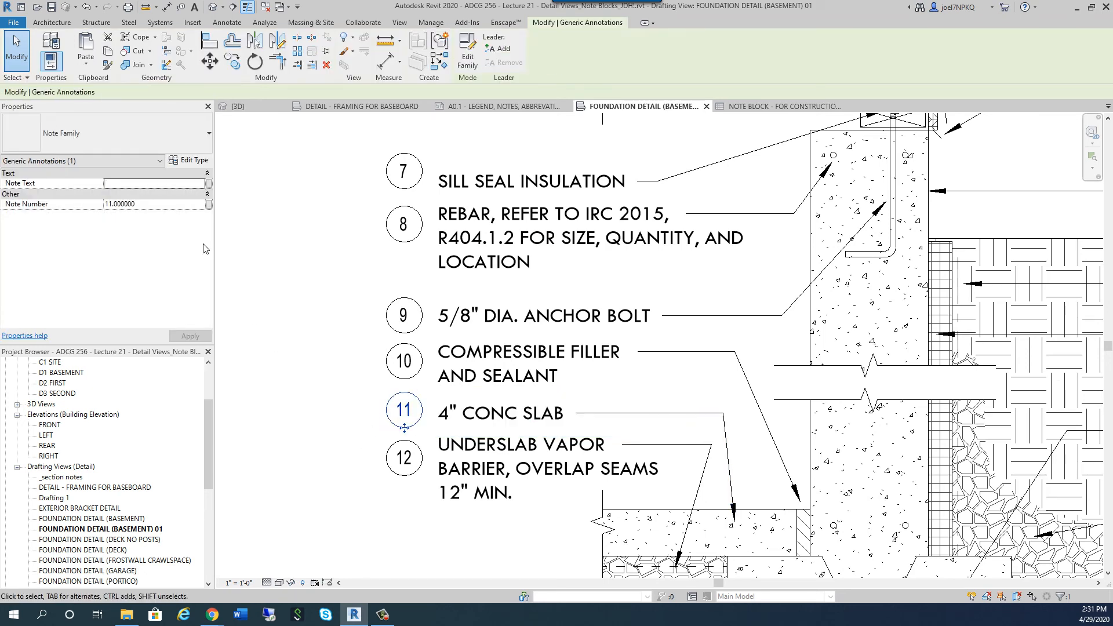
left_click(127, 187)
key("ctrl+v")
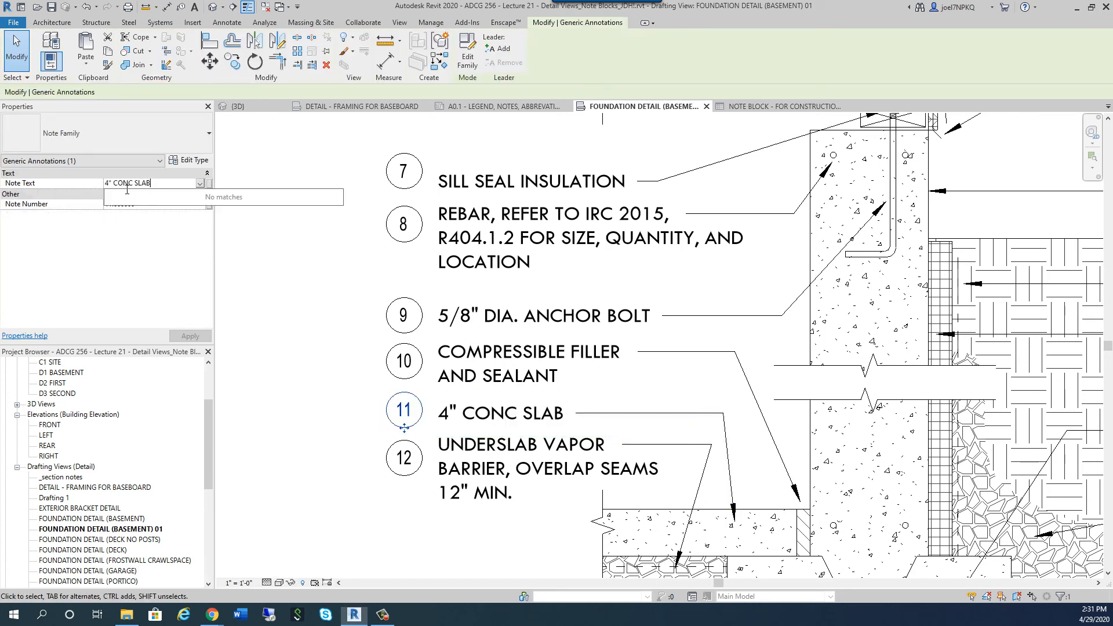
key("Return")
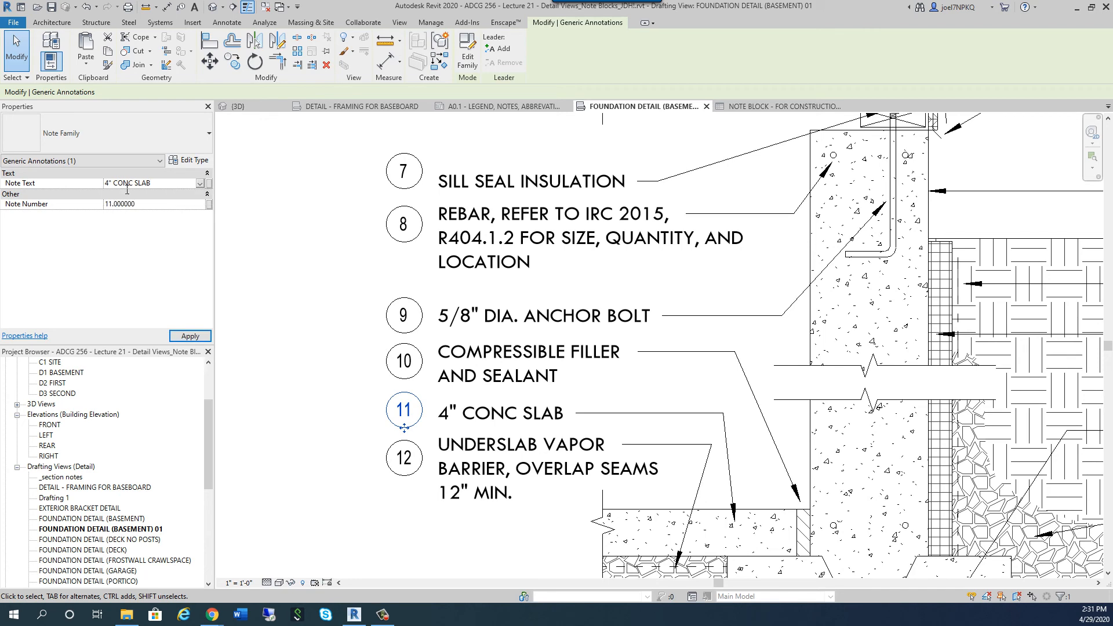
left_click(190, 337)
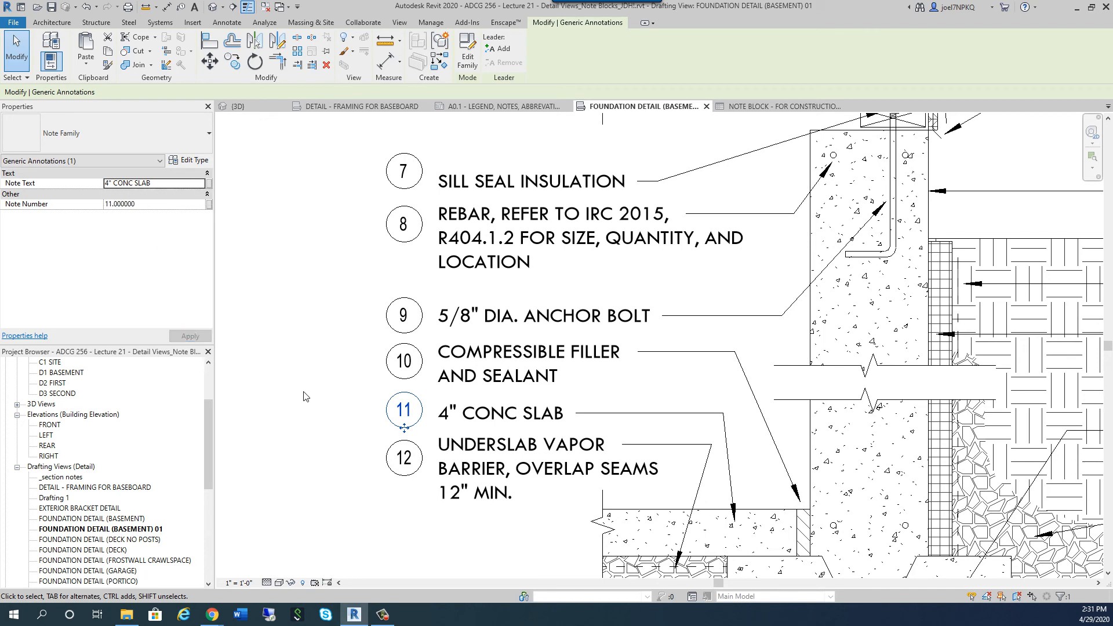
left_click(311, 427)
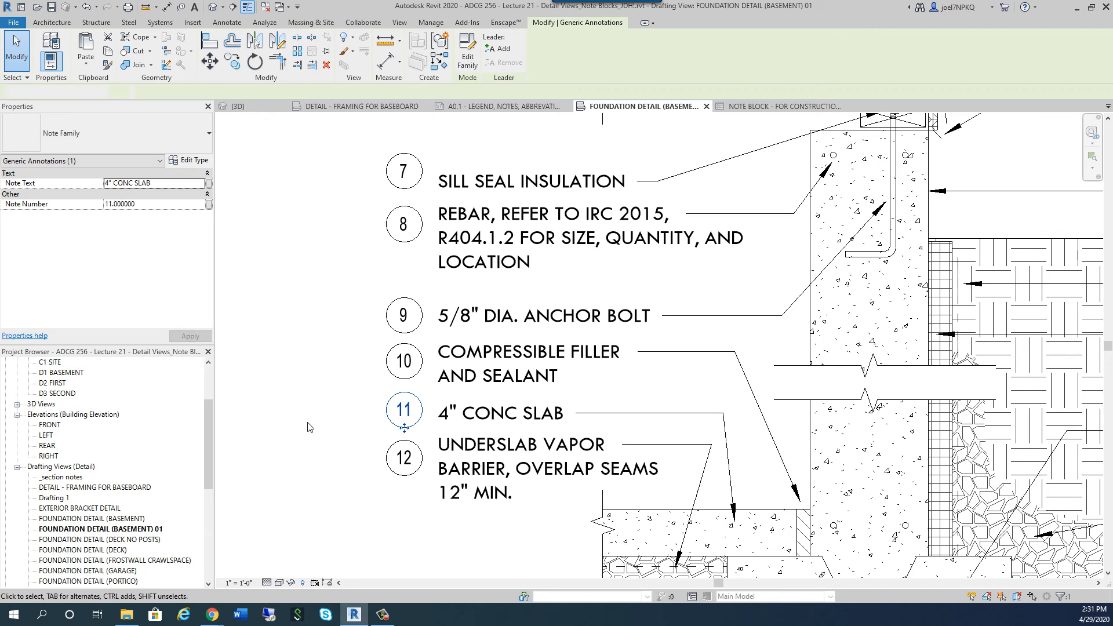
- Check the new entries in the note block schedule and on sheet A0.1, and save the project
left_click(743, 108)
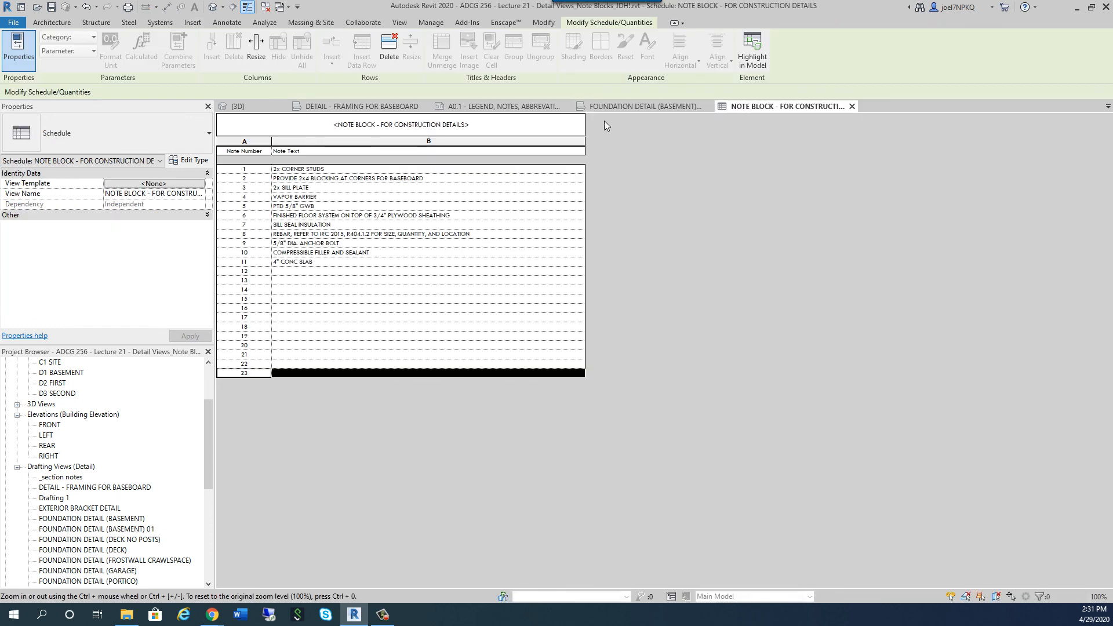
left_click(492, 108)
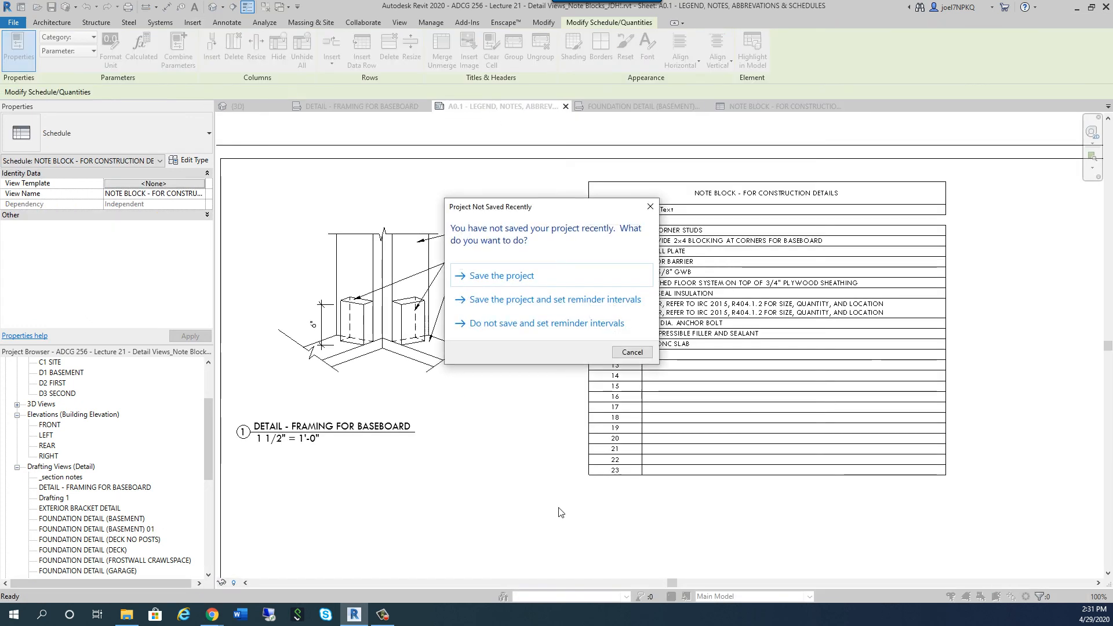
left_click(495, 281)
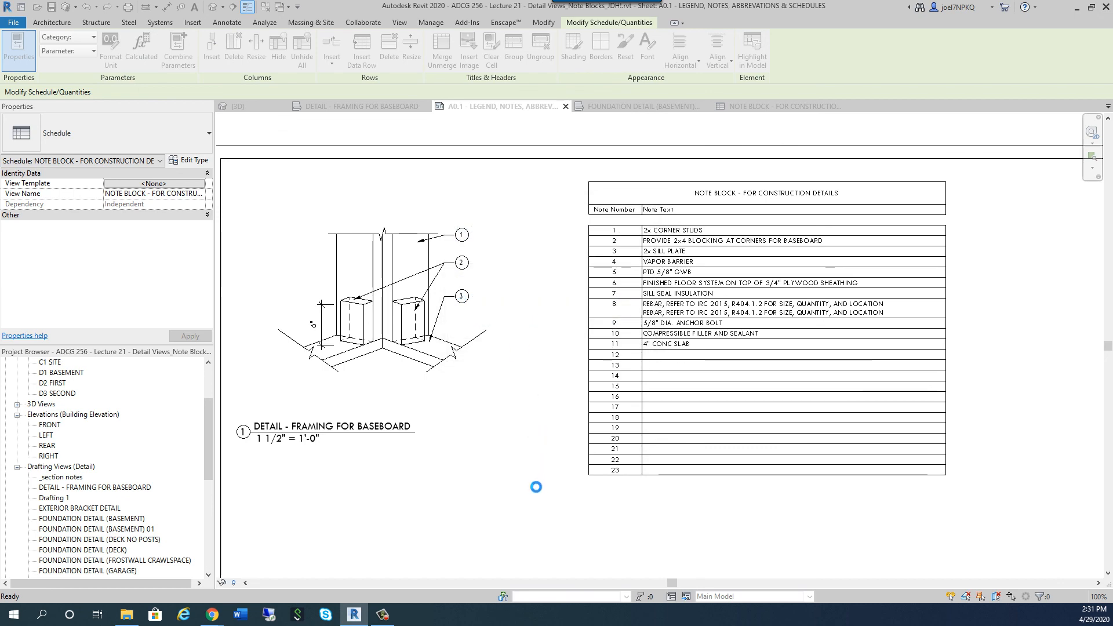